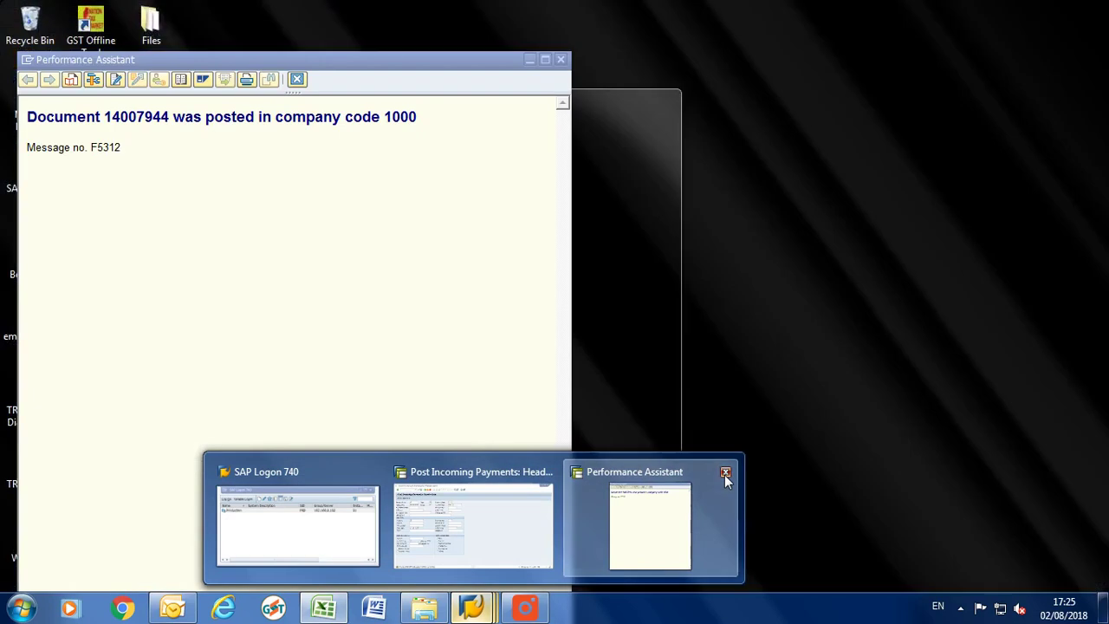
# Switch to the Post Incoming Payments window and set both the document date and the posting date to 01.08.2018
pyautogui.click(572, 511)
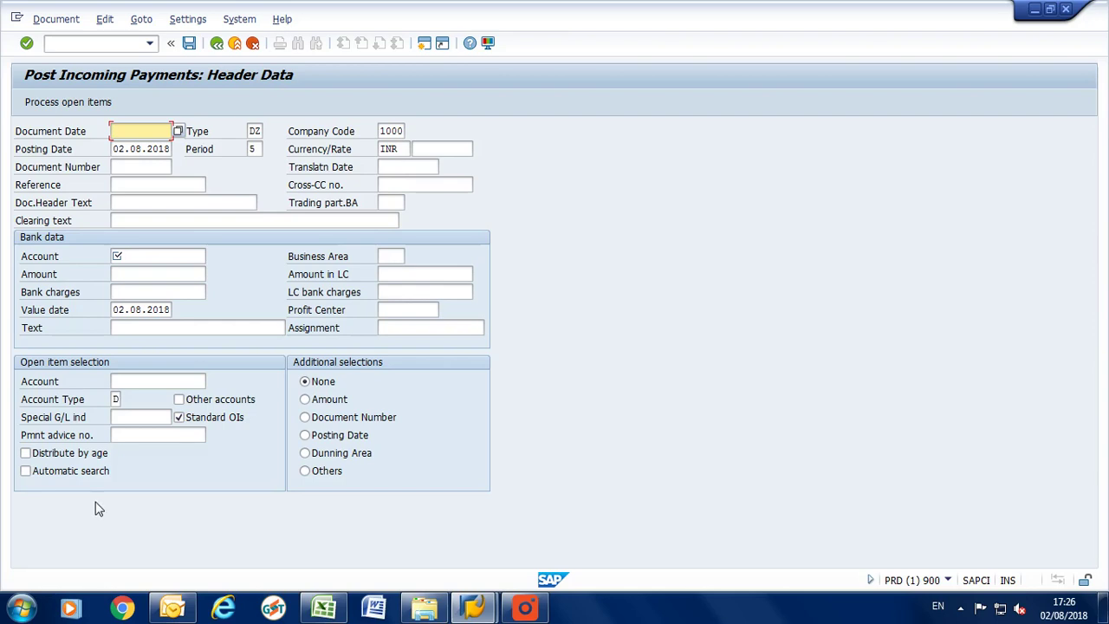
pyautogui.write('0')
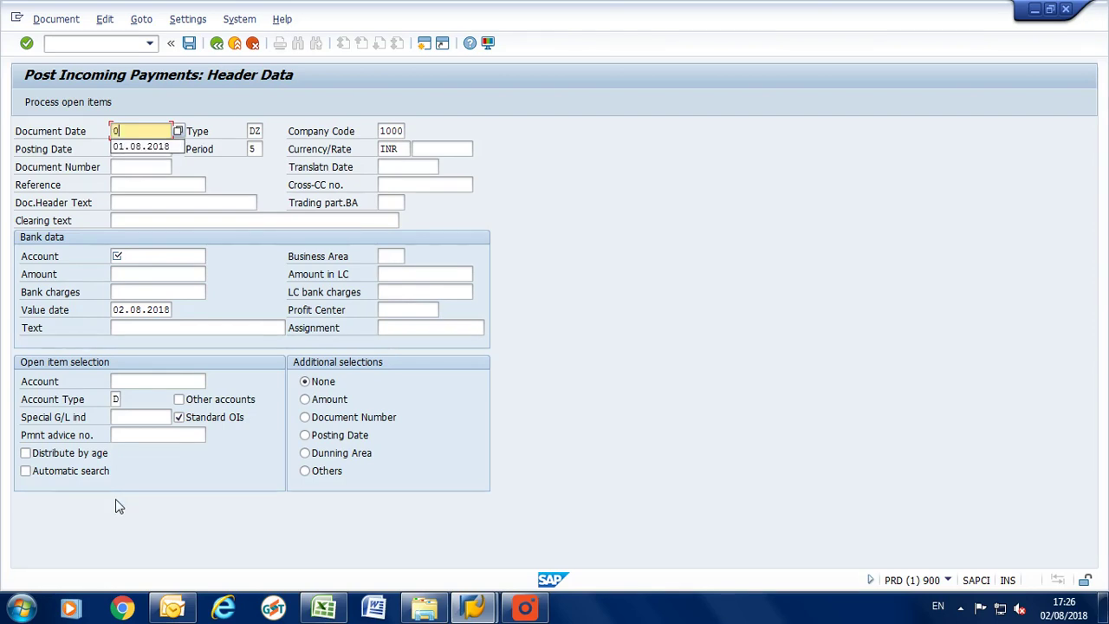
pyautogui.press('Down')
pyautogui.press('Tab')
pyautogui.press('Tab')
pyautogui.write('0')
pyautogui.press('Down')
pyautogui.press('Tab')
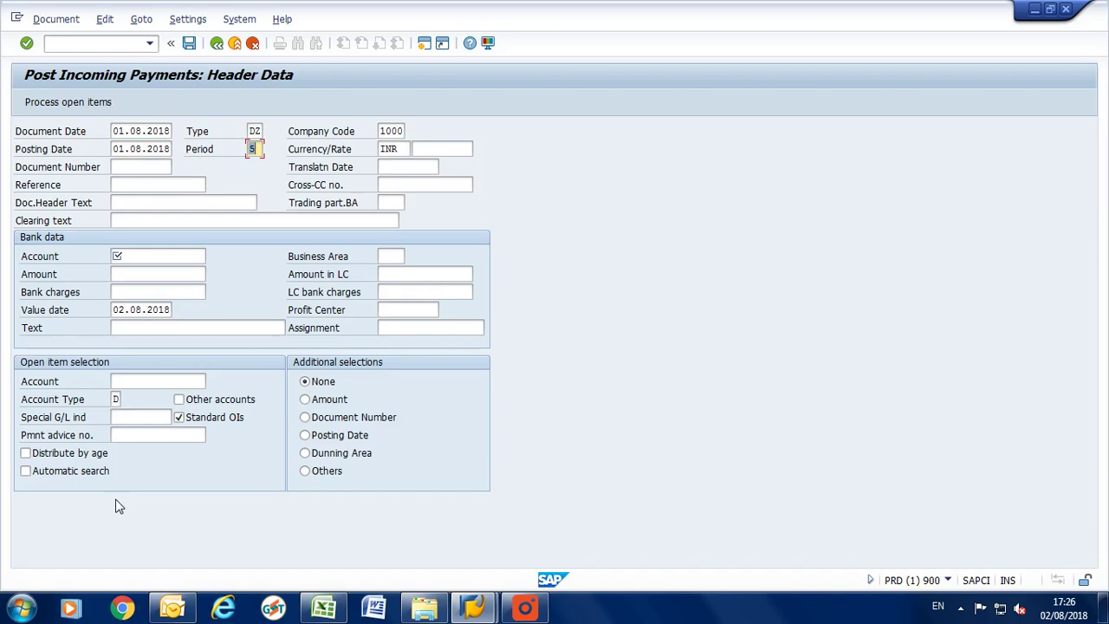
# Switch to the Excel workbook Bank Book-04 On account and copy cells T39:U39, holding ECS and 1-Aug-18
pyautogui.press('Tab')
pyautogui.press('Tab')
pyautogui.press('Tab')
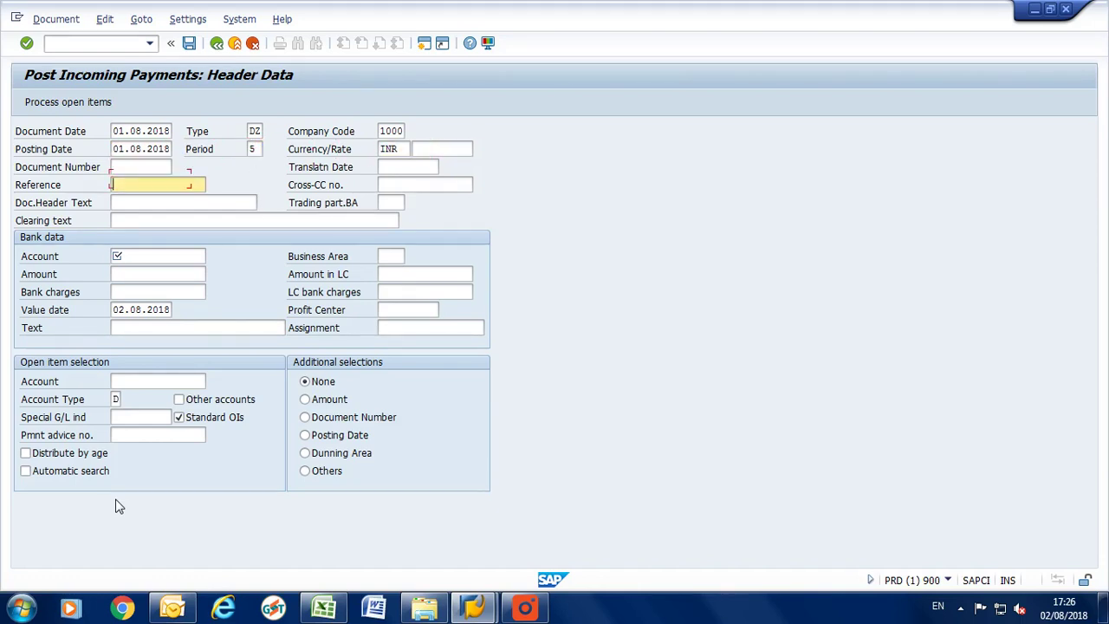
pyautogui.hotkey('alt', 'Tab')
pyautogui.press('Left')
pyautogui.press('Left')
pyautogui.press('Left')
pyautogui.press('Left')
pyautogui.press('Left')
pyautogui.press('Left')
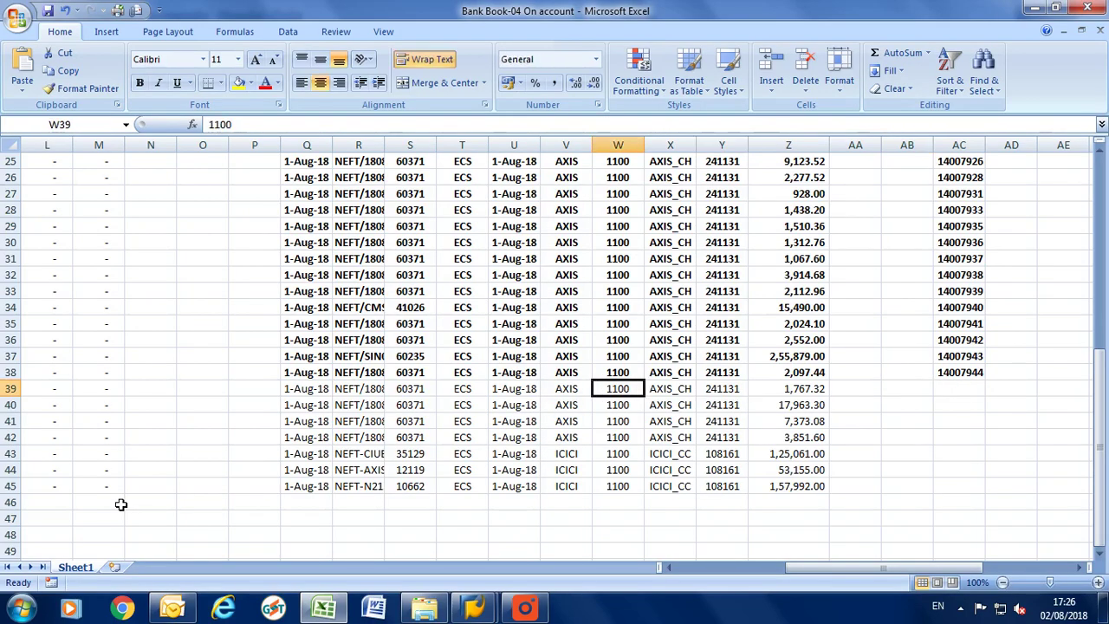
pyautogui.press('Left')
pyautogui.press('Left')
pyautogui.press('Left')
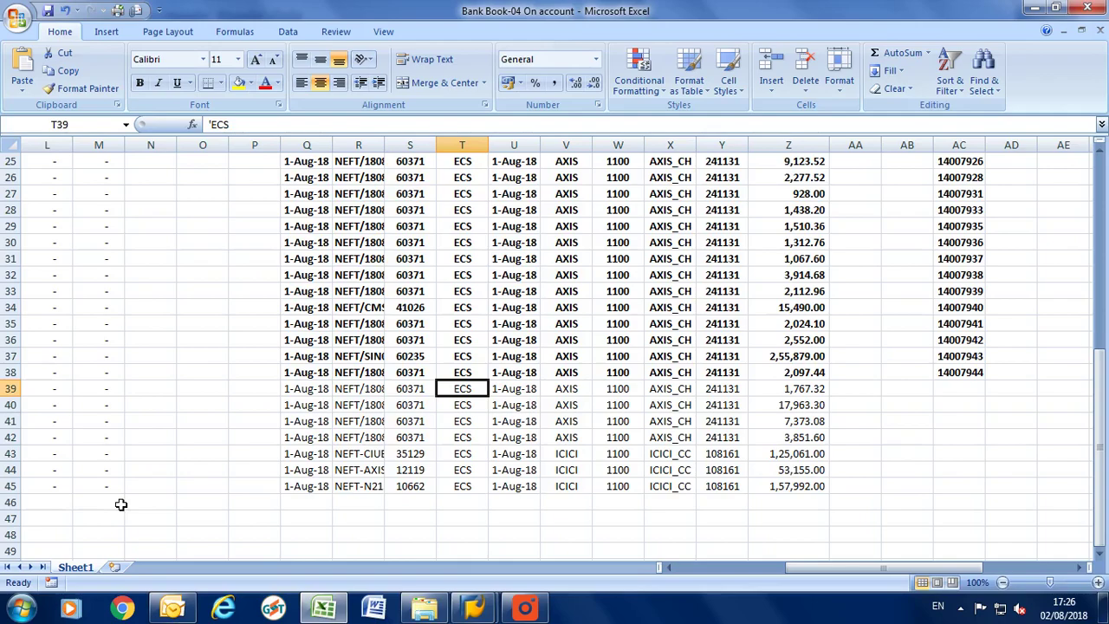
pyautogui.hotkey('shift', 'Right')
pyautogui.hotkey('ctrl', 'c')
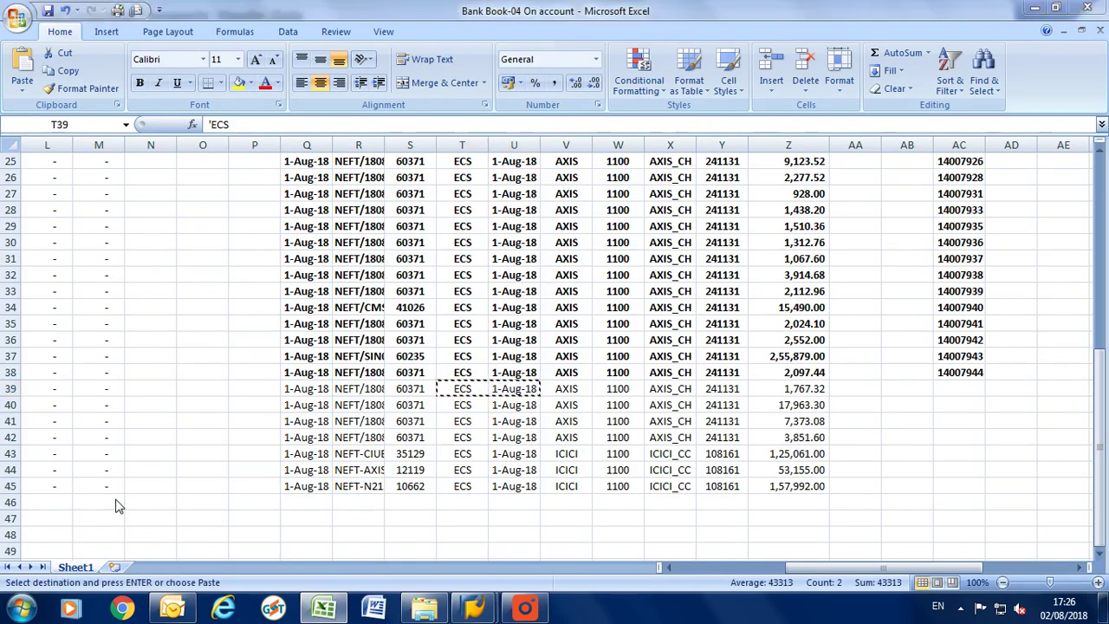
# Back in SAP, paste the copied ECS 1-Aug-18 as both the Reference and the Doc.Header Text
pyautogui.hotkey('alt', 'Tab')
pyautogui.hotkey('ctrl', 'v')
pyautogui.press('Tab')
pyautogui.hotkey('ctrl', 'v')
pyautogui.press('Tab')
# Copy the NEFT narration from cell R39 of the Excel bank book into the SAP Clearing text
pyautogui.hotkey('alt', 'Tab')
pyautogui.press('Left')
pyautogui.press('Left')
pyautogui.hotkey('ctrl', 'c')
pyautogui.press('alt')
pyautogui.hotkey('alt', 'Tab')
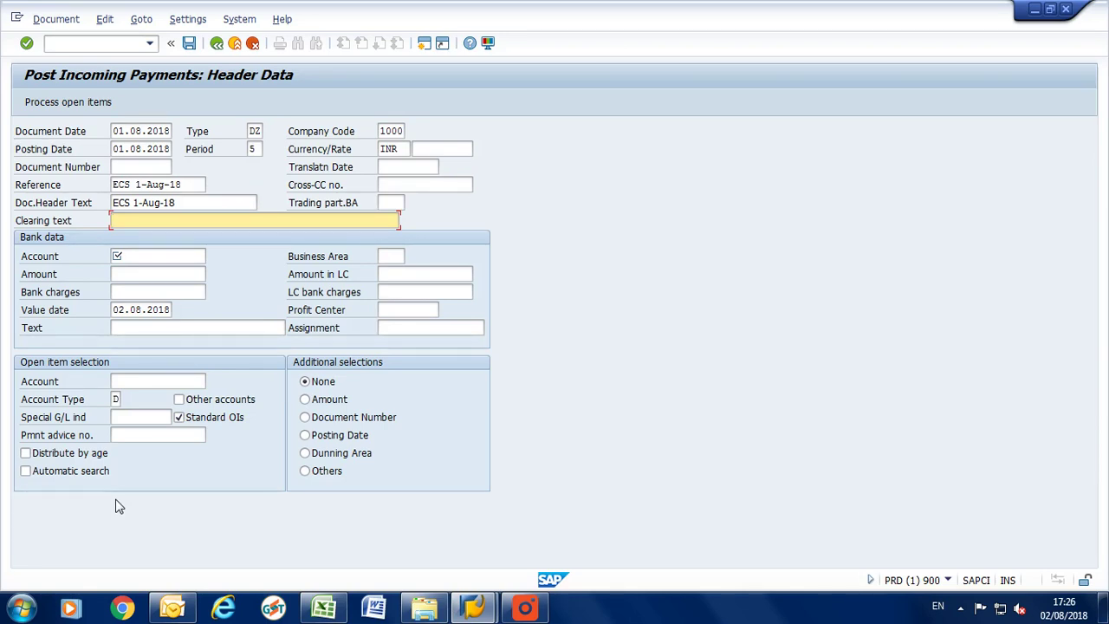
pyautogui.hotkey('ctrl', 'v')
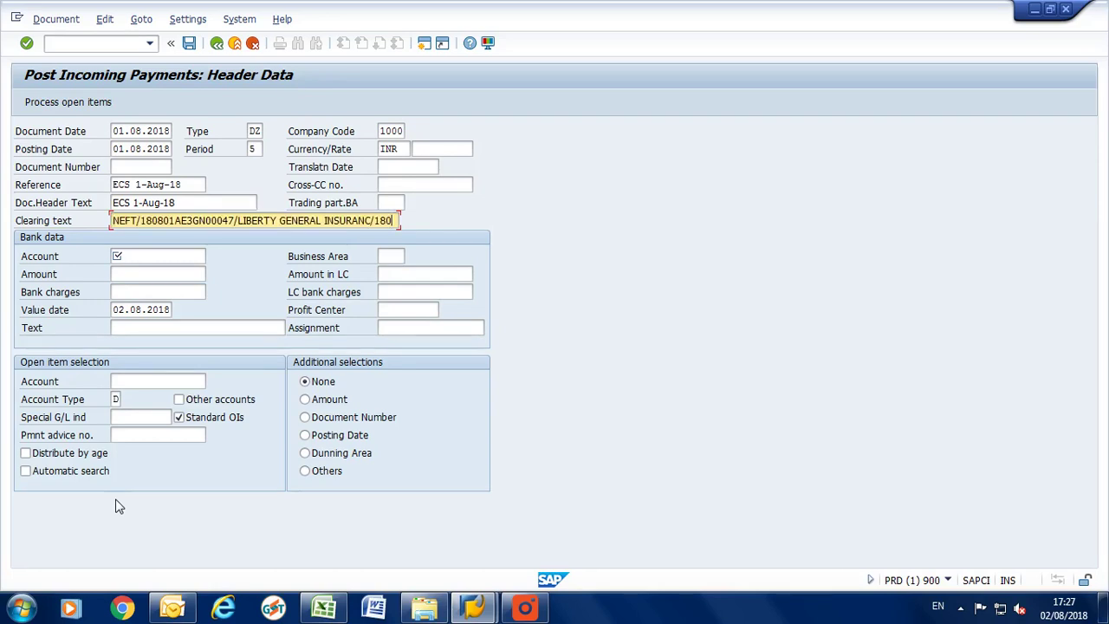
pyautogui.press('Tab')
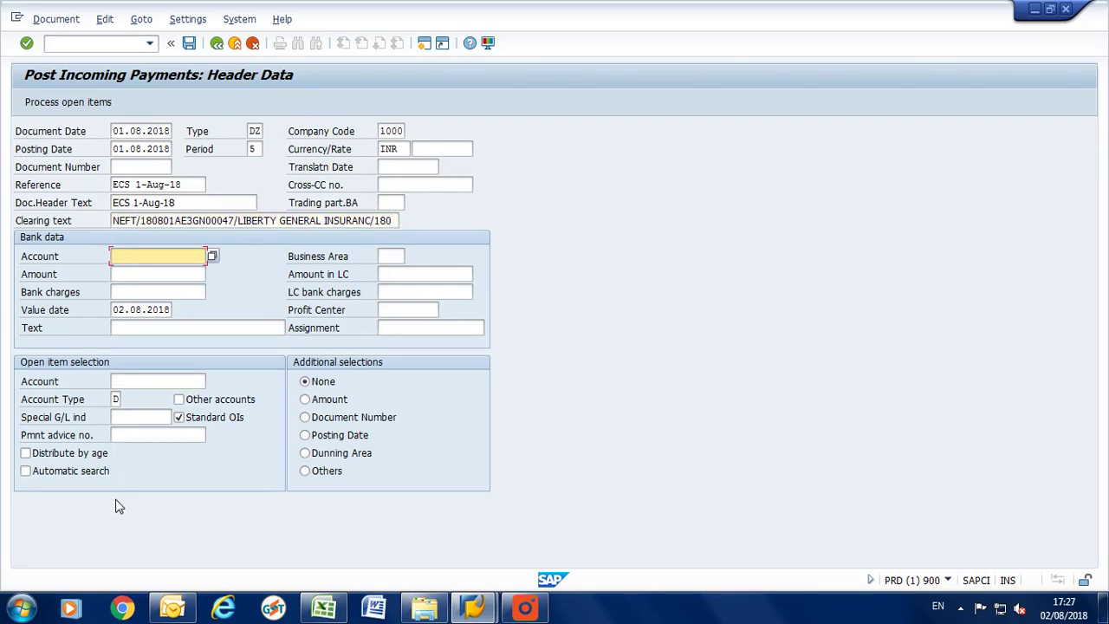
# Copy the bank G/L account from cell Y39 in Excel into the Bank data Account in SAP
pyautogui.hotkey('alt', 'Tab')
pyautogui.press('Right')
pyautogui.press('Right')
pyautogui.press('Right')
pyautogui.press('Right')
pyautogui.press('Right')
pyautogui.press('Right')
pyautogui.press('Right')
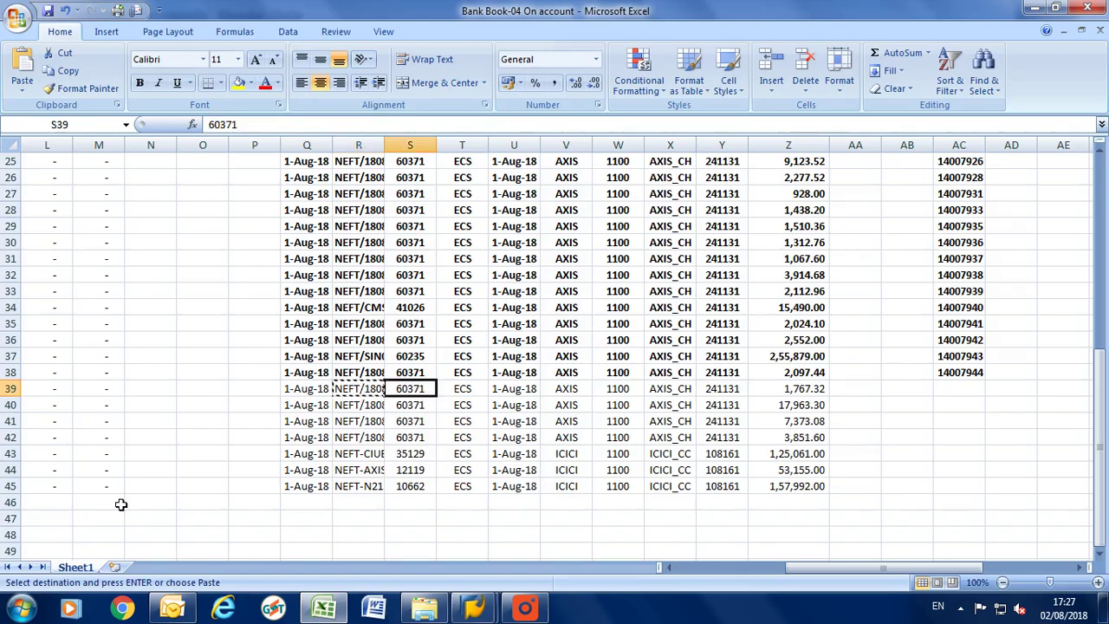
pyautogui.hotkey('ctrl', 'c')
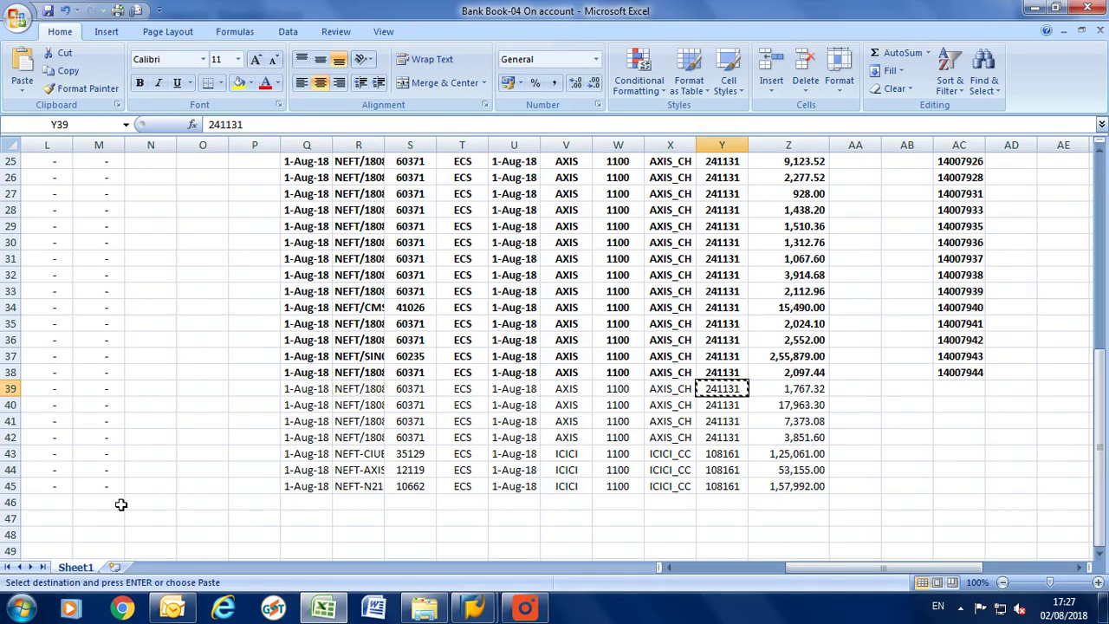
pyautogui.hotkey('alt', 'Tab')
pyautogui.hotkey('ctrl', 'v')
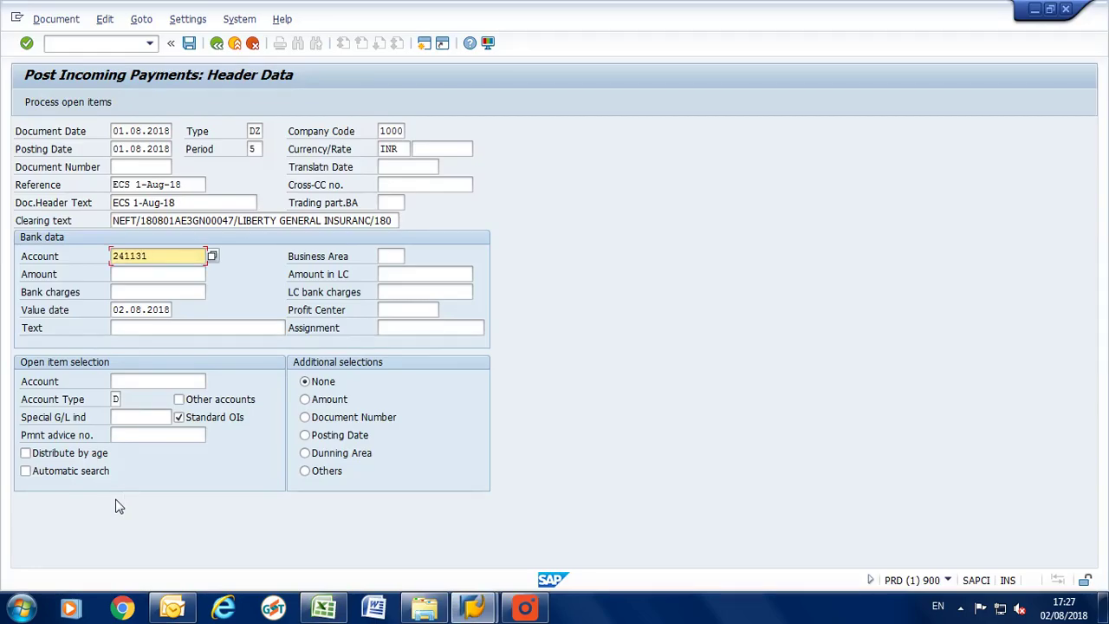
# Set the Business Area to 1100 and copy the amount 1,767.32 from Excel cell Z39 into the Bank data Amount
pyautogui.press('Tab')
pyautogui.write('1100')
pyautogui.press('Tab')
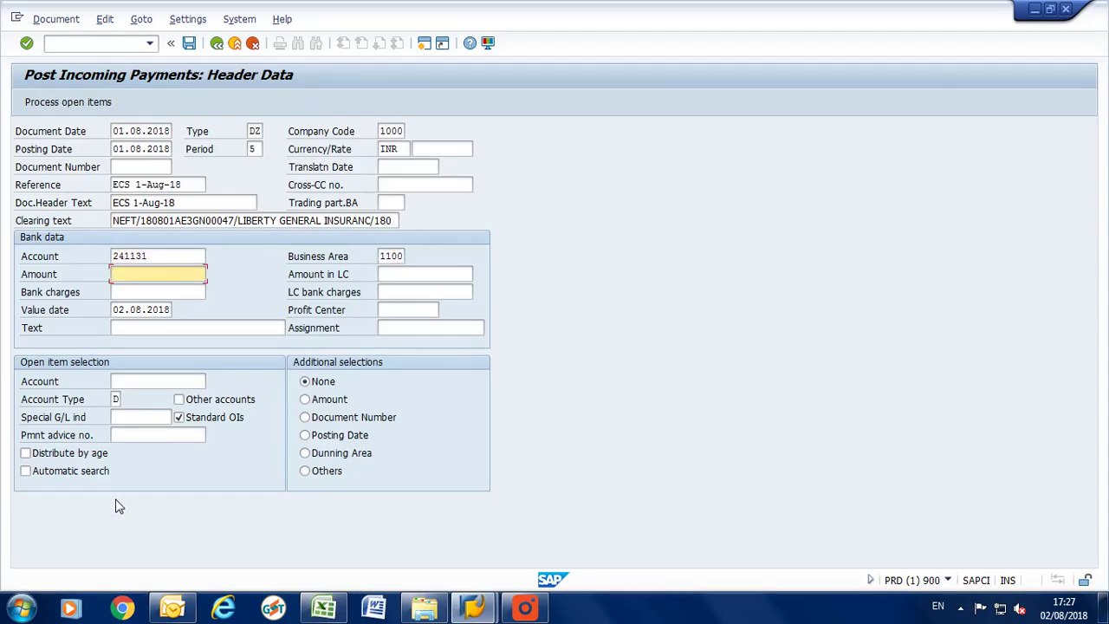
pyautogui.hotkey('alt', 'Tab')
pyautogui.press('Right')
pyautogui.press('Right')
pyautogui.press('Left')
pyautogui.hotkey('ctrl', 'c')
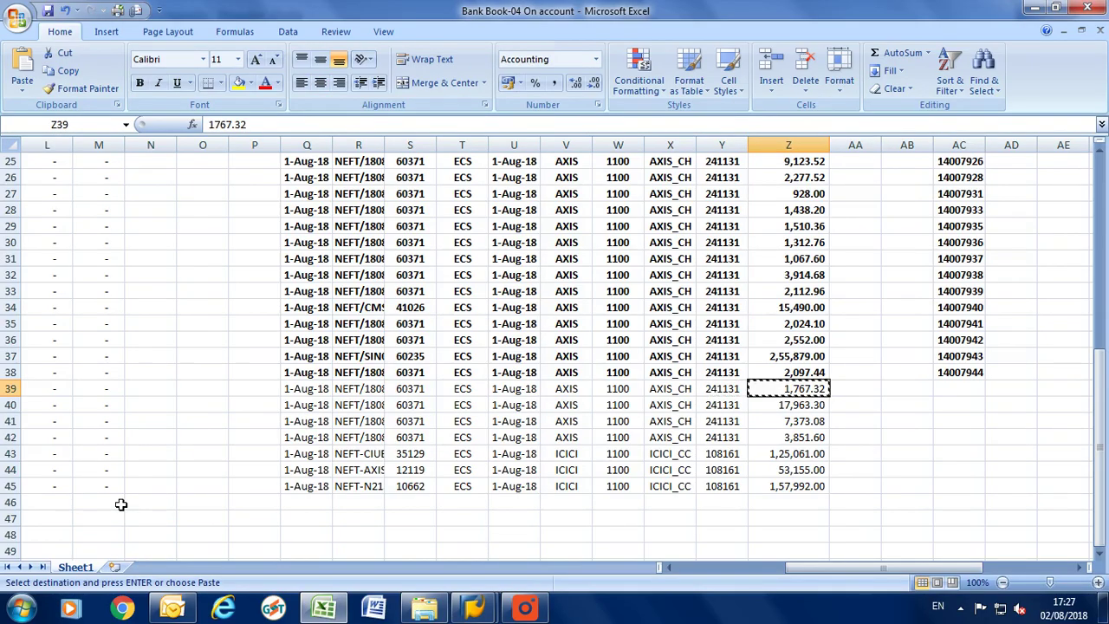
pyautogui.hotkey('alt', 'Tab')
pyautogui.hotkey('ctrl', 'v')
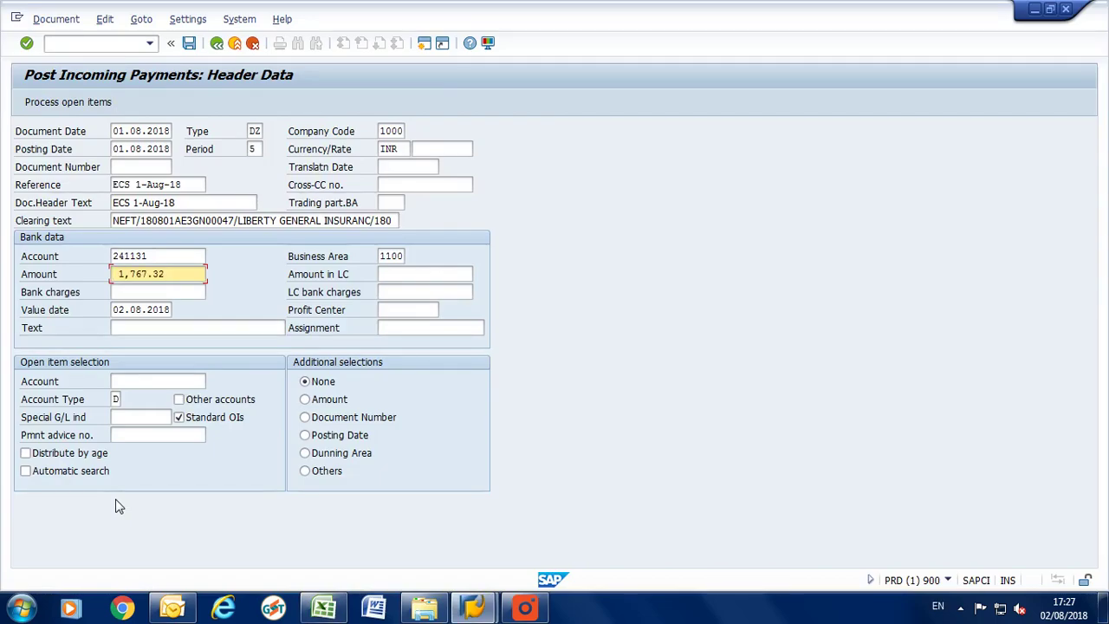
# Copy the NEFT narration from Excel cell R39 into the Bank data Text in SAP
pyautogui.press('Tab')
pyautogui.press('Tab')
pyautogui.press('Tab')
pyautogui.hotkey('alt', 'Tab')
pyautogui.press('Left')
pyautogui.press('Left')
pyautogui.press('Left')
pyautogui.press('Left')
pyautogui.press('Left')
pyautogui.press('Left')
pyautogui.press('Left')
pyautogui.hotkey('ctrl', 'c')
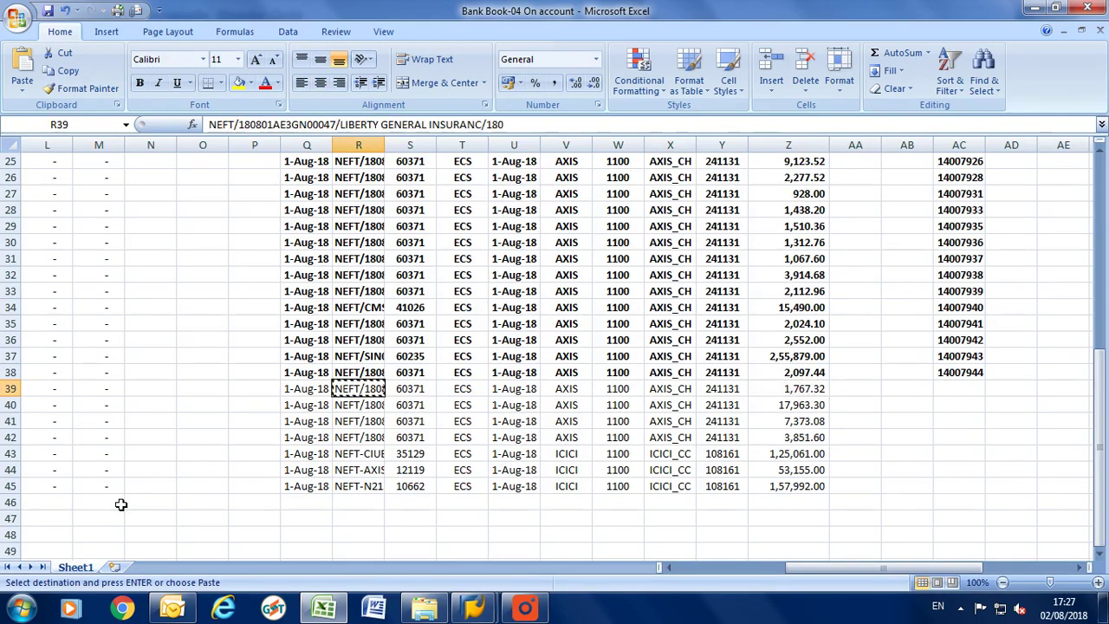
pyautogui.hotkey('alt', 'Tab')
pyautogui.hotkey('ctrl', 'v')
# Set the Bank data Assignment to ECS 1-Aug-18 and continue to the document's item overview
pyautogui.press('Tab')
pyautogui.write('E')
pyautogui.press('Down')
pyautogui.press('Tab')
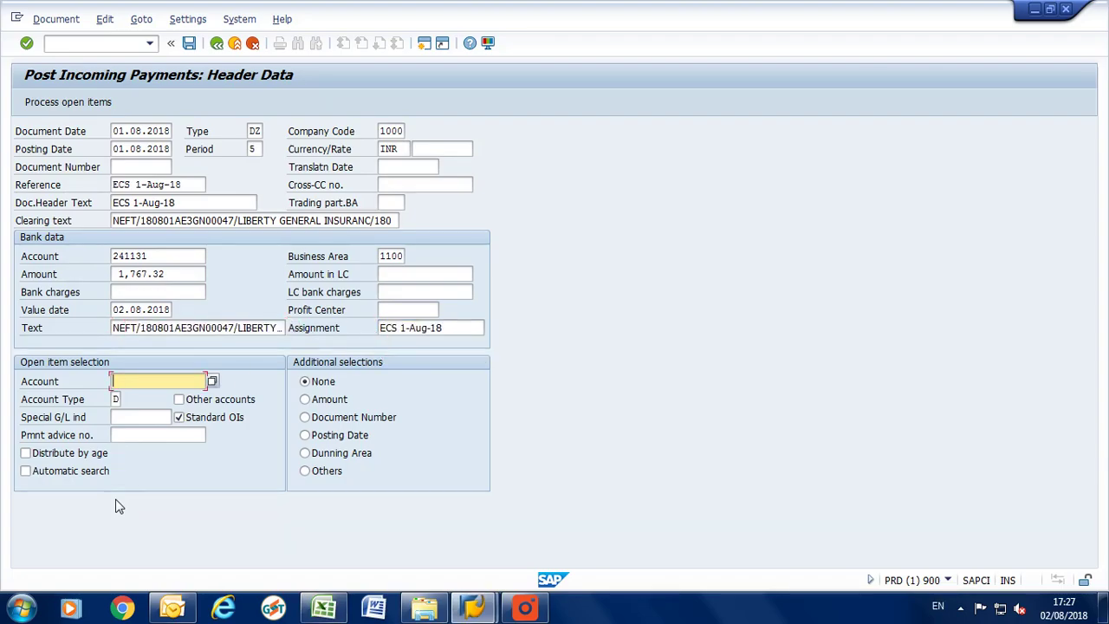
pyautogui.press('Return')
# Add a line item with posting key 15 for the customer account copied from Excel cell S39
pyautogui.write('1')
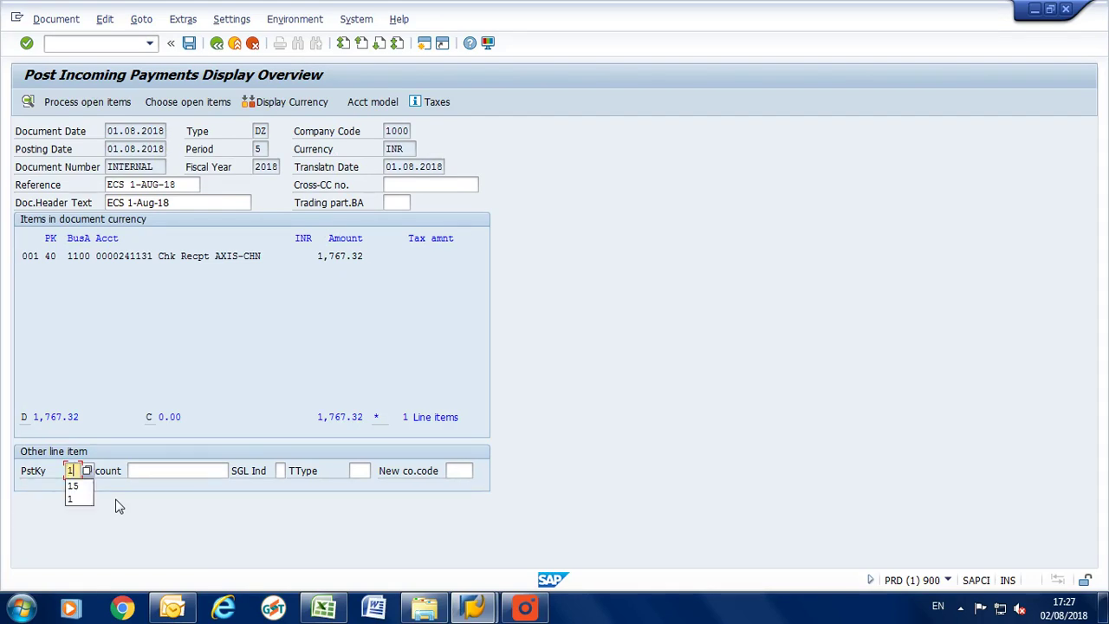
pyautogui.press('Down')
pyautogui.press('Tab')
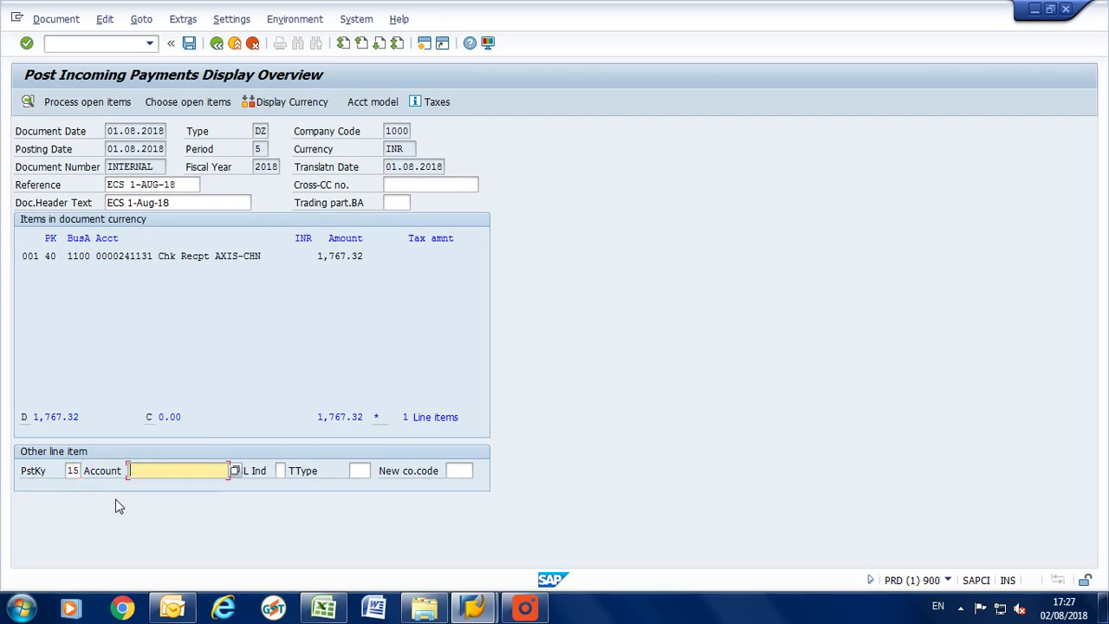
pyautogui.hotkey('alt', 'Tab')
pyautogui.press('Right')
pyautogui.hotkey('ctrl', 'c')
pyautogui.hotkey('alt', 'Tab')
pyautogui.hotkey('ctrl', 'v')
pyautogui.press('Return')
pyautogui.hotkey('alt', 'Tab')
pyautogui.press('Right')
pyautogui.press('Right')
pyautogui.press('Right')
pyautogui.press('Right')
pyautogui.press('Right')
pyautogui.press('Right')
pyautogui.press('Right')
pyautogui.hotkey('ctrl', 'c')
pyautogui.hotkey('alt', 'Tab')
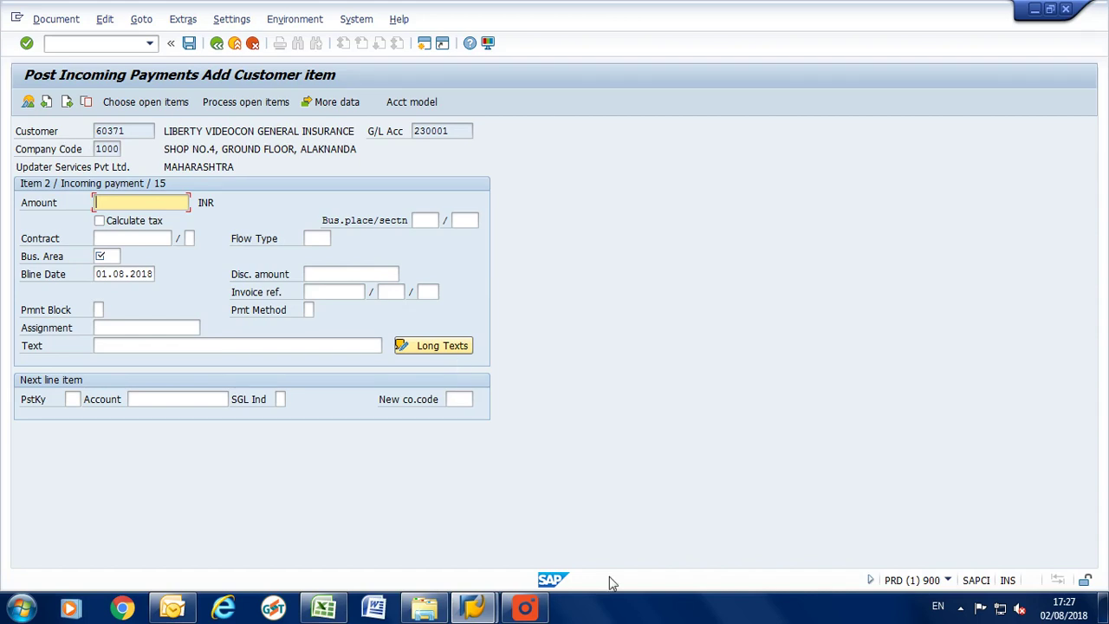
pyautogui.hotkey('alt', 'Tab')
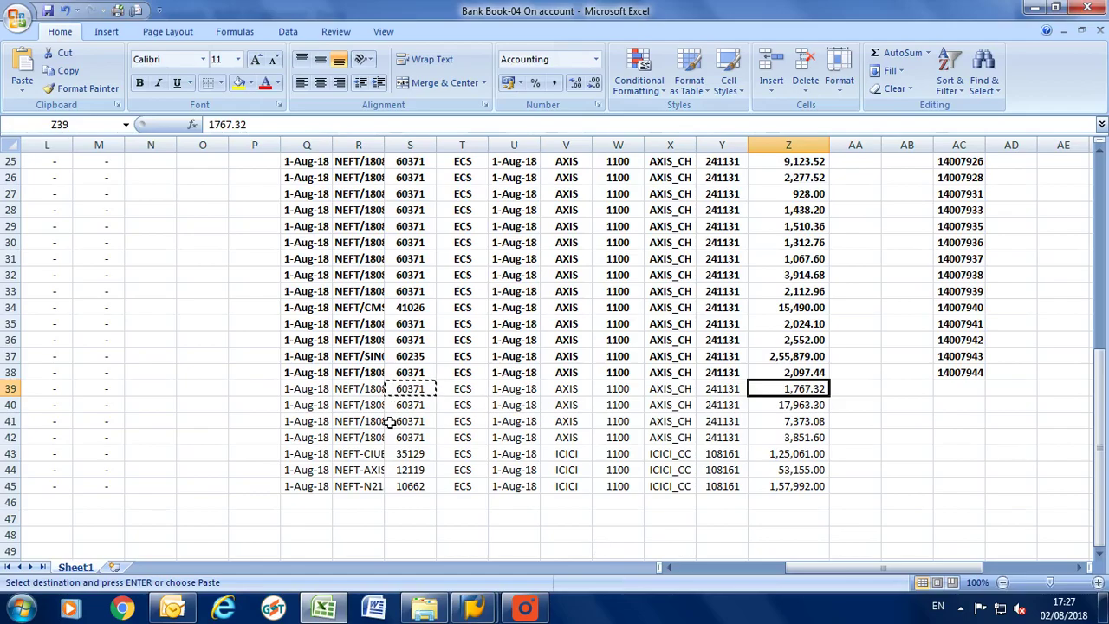
pyautogui.click(373, 390)
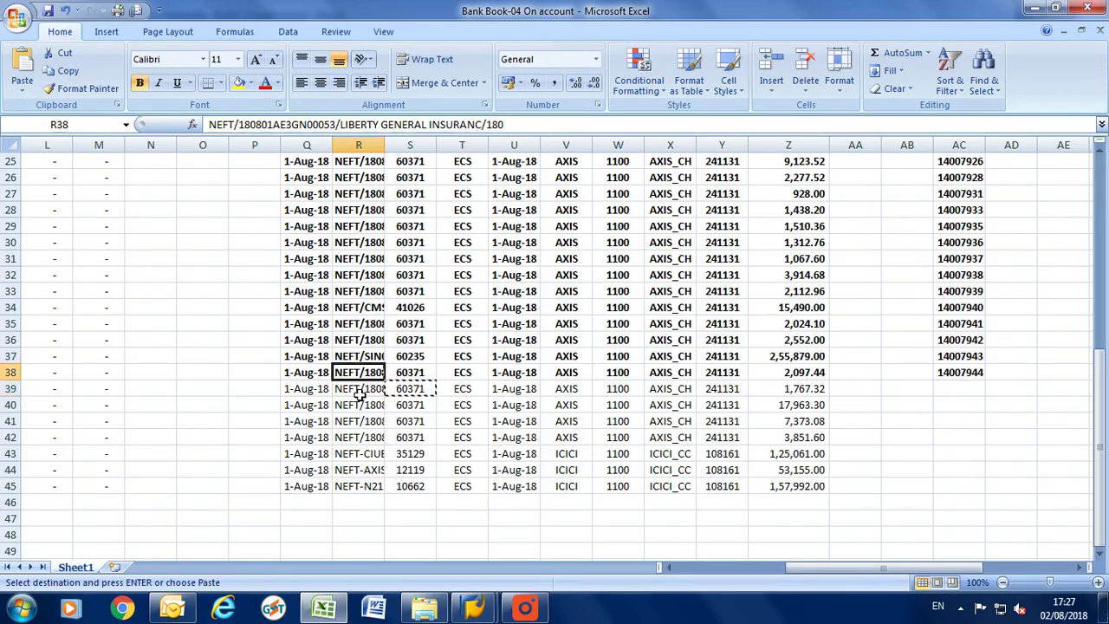
pyautogui.hotkey('alt', 'Tab')
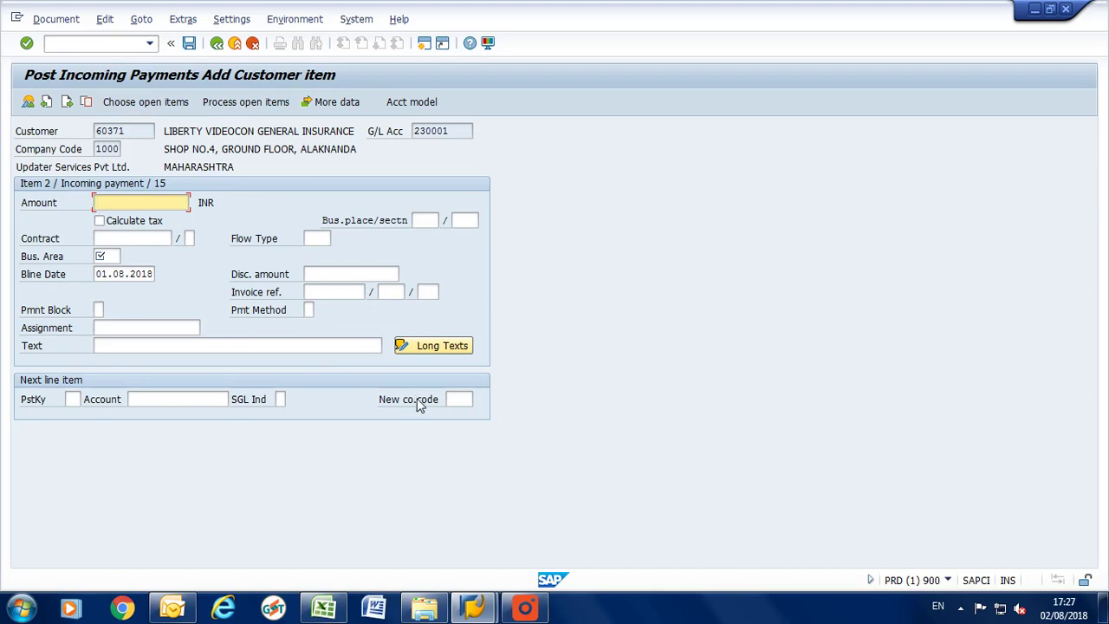
# Copy the amount 1,767.32 from Excel cell Z39 into the customer item's Amount in SAP
pyautogui.hotkey('alt', 'Tab')
pyautogui.press('Right')
pyautogui.press('Right')
pyautogui.press('Right')
pyautogui.press('Right')
pyautogui.press('Right')
pyautogui.press('Right')
pyautogui.press('Right')
pyautogui.press('Right')
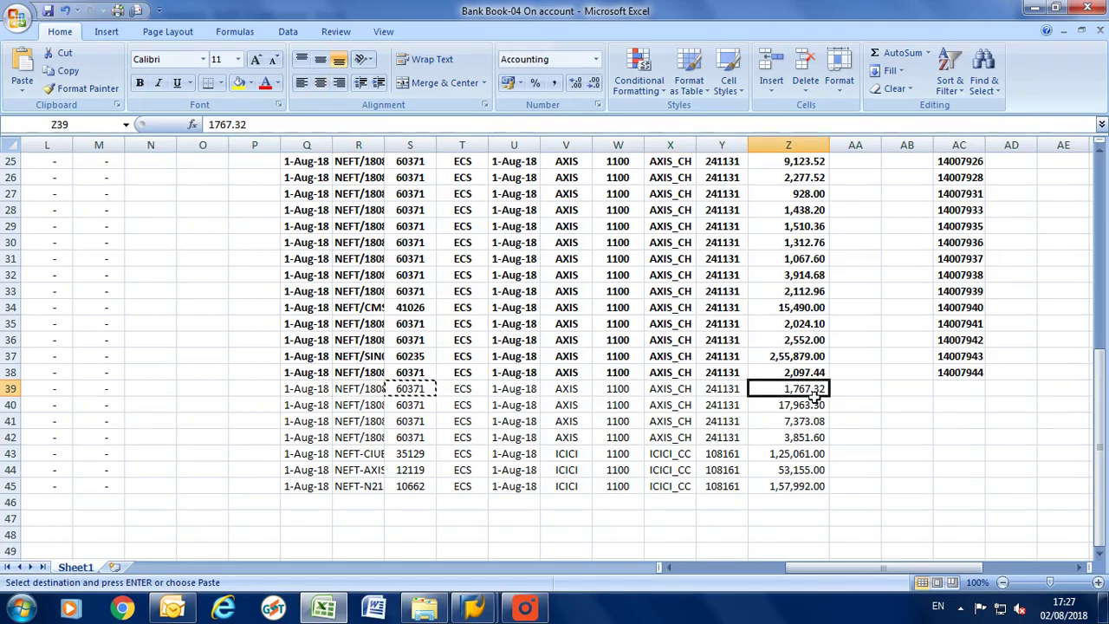
pyautogui.hotkey('alt', 'Tab')
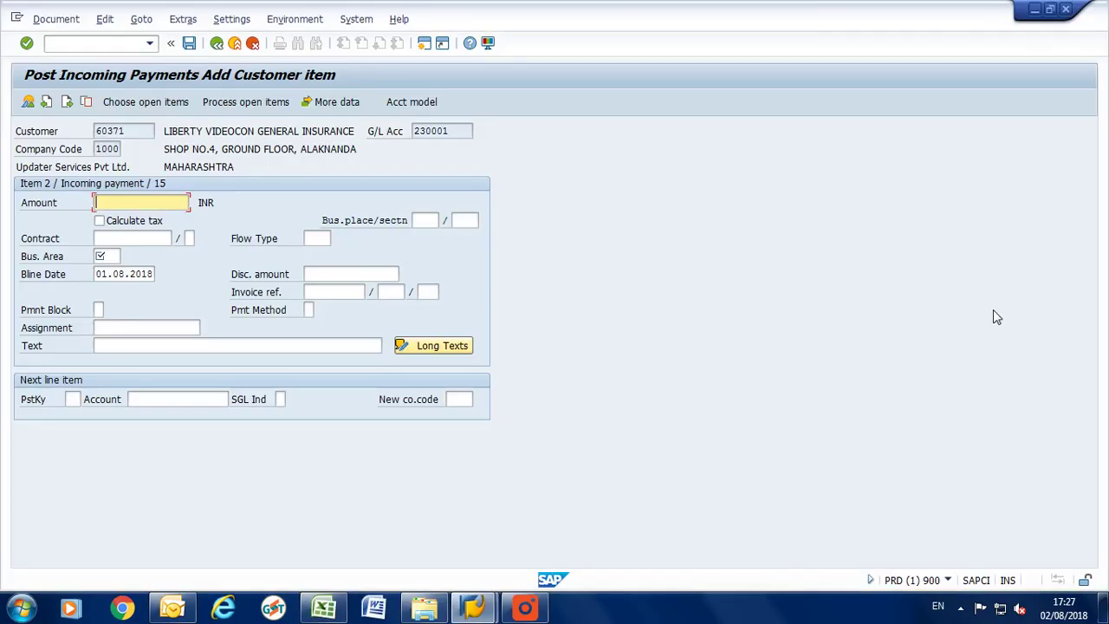
pyautogui.hotkey('ctrl', 'v')
# Set the customer item's business area to 1100
pyautogui.press('Tab')
pyautogui.press('Tab')
pyautogui.press('Tab')
pyautogui.press('Tab')
pyautogui.press('Tab')
pyautogui.press('Tab')
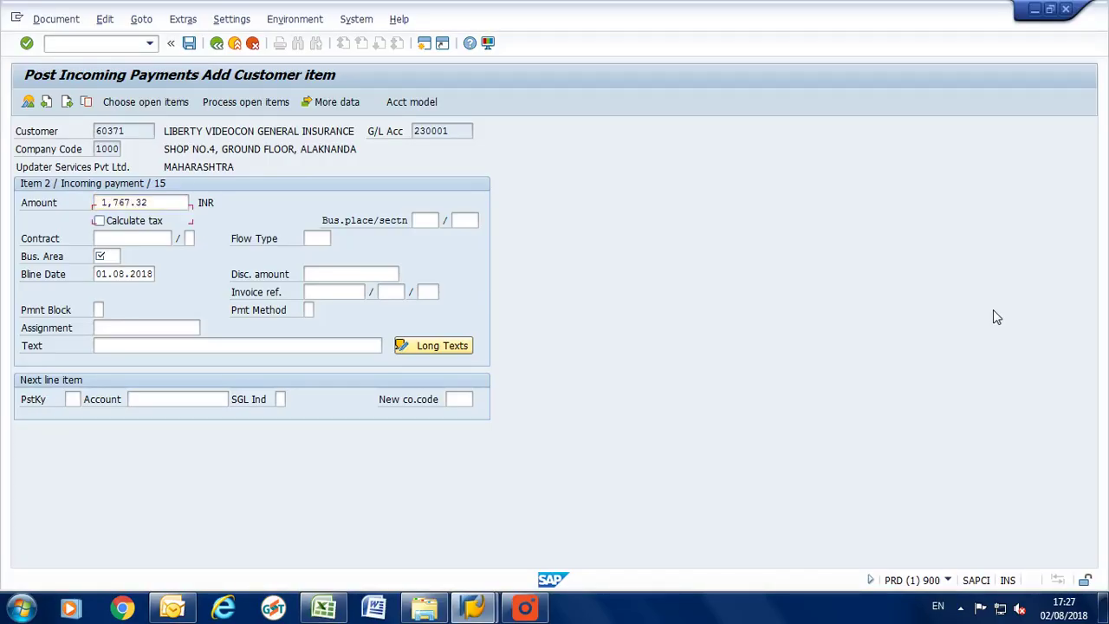
pyautogui.press('Tab')
pyautogui.write('1100')
# Enter ECS 1-Aug-18 as the customer item's Assignment and choose the same NEFT narration as its Text
pyautogui.press('Tab')
pyautogui.press('Tab')
pyautogui.press('Tab')
pyautogui.press('Down')
pyautogui.press('Down')
pyautogui.press('Return')
pyautogui.press('Tab')
pyautogui.press('Down')
pyautogui.press('Down')
pyautogui.press('Return')
# Post the incoming payment and copy the new document number from the details of the posting message
pyautogui.press('Return')
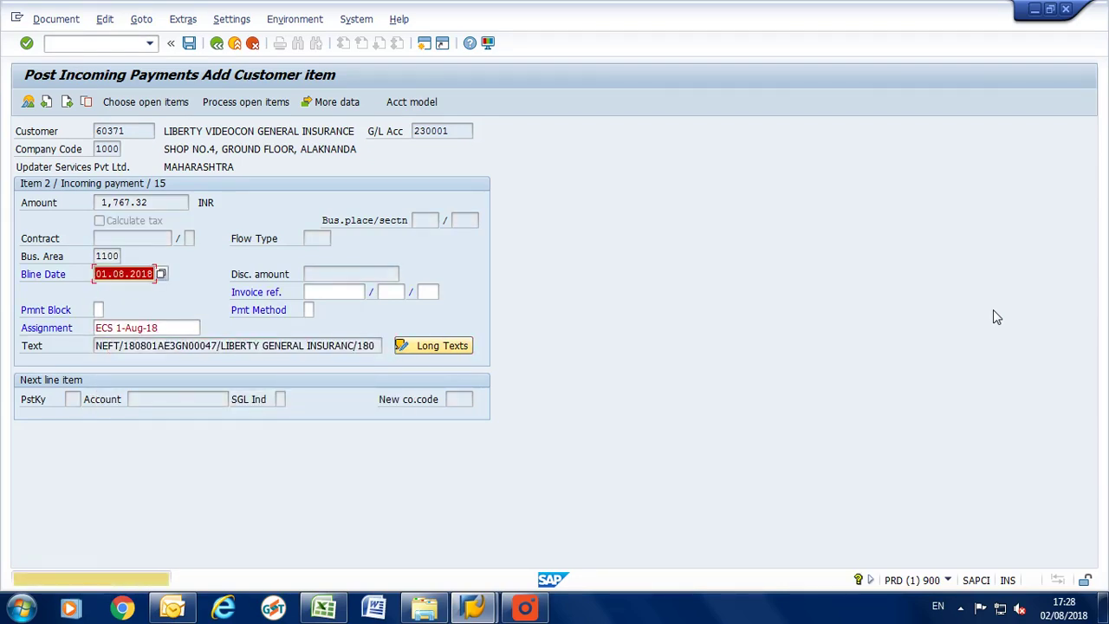
pyautogui.hotkey('ctrl', 's')
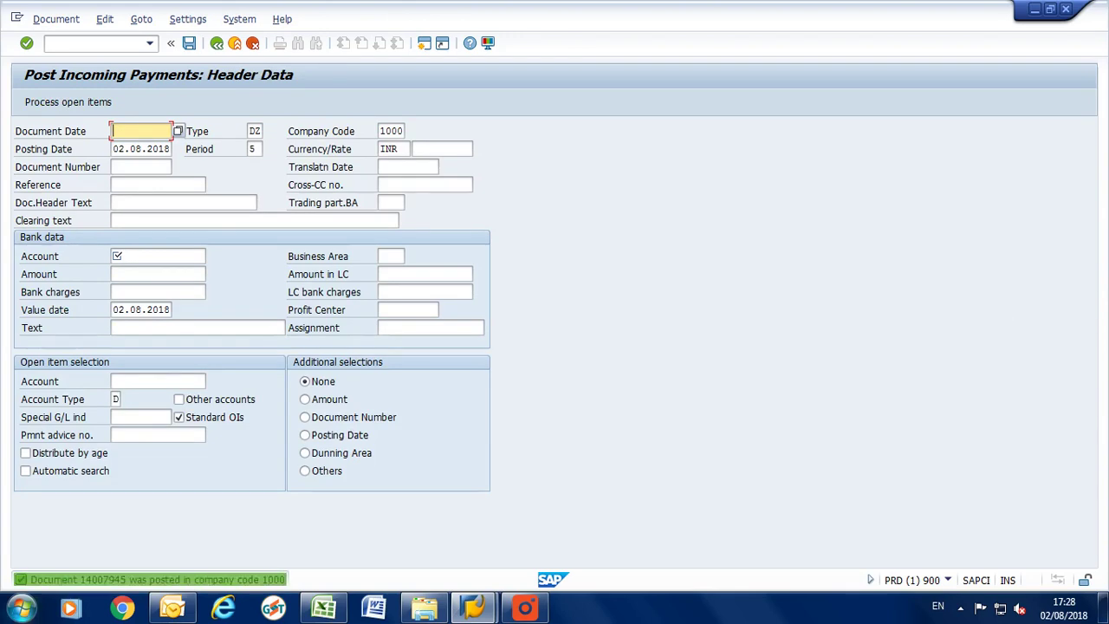
pyautogui.click(88, 580)
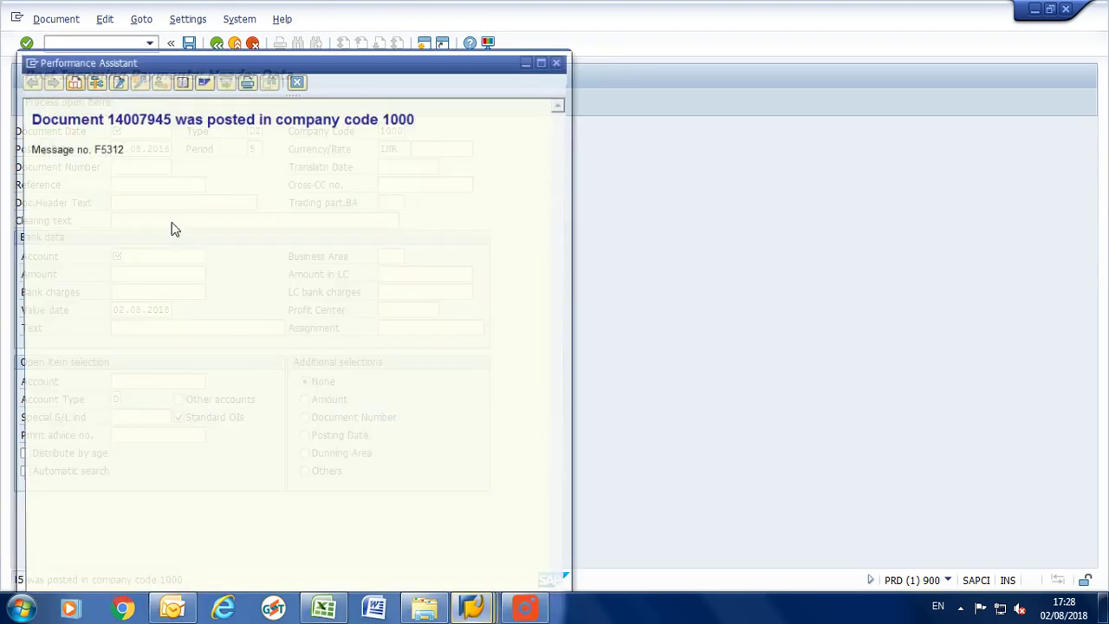
pyautogui.doubleClick(137, 119)
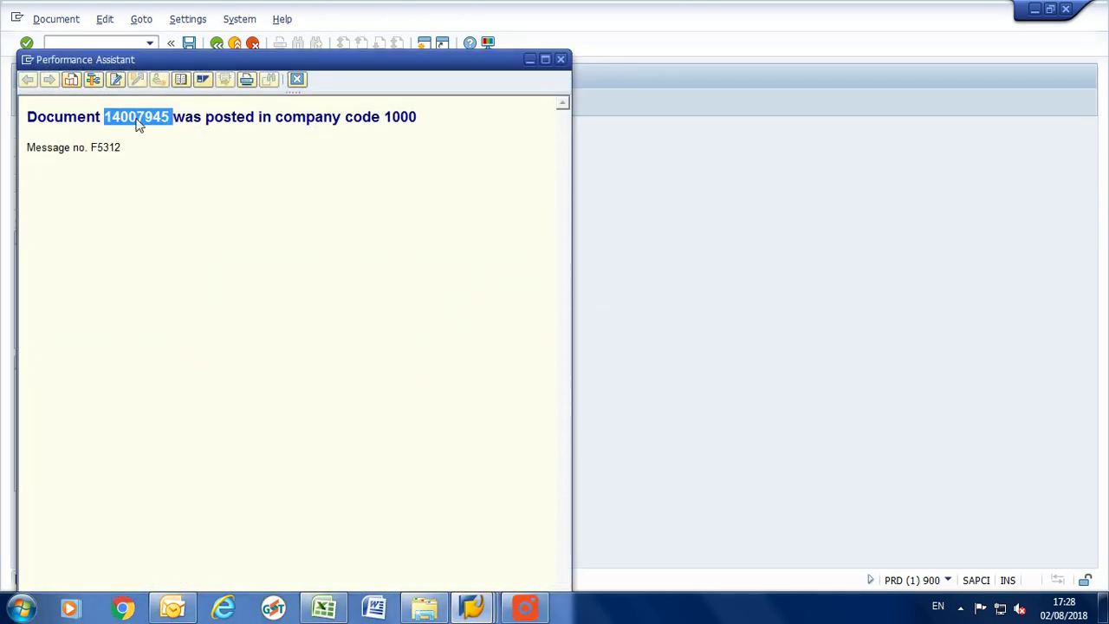
# Paste the document number into Excel cell AC39 with Paste Special as Text, and make row 39 bold
pyautogui.hotkey('alt', 'Tab')
pyautogui.press('Right')
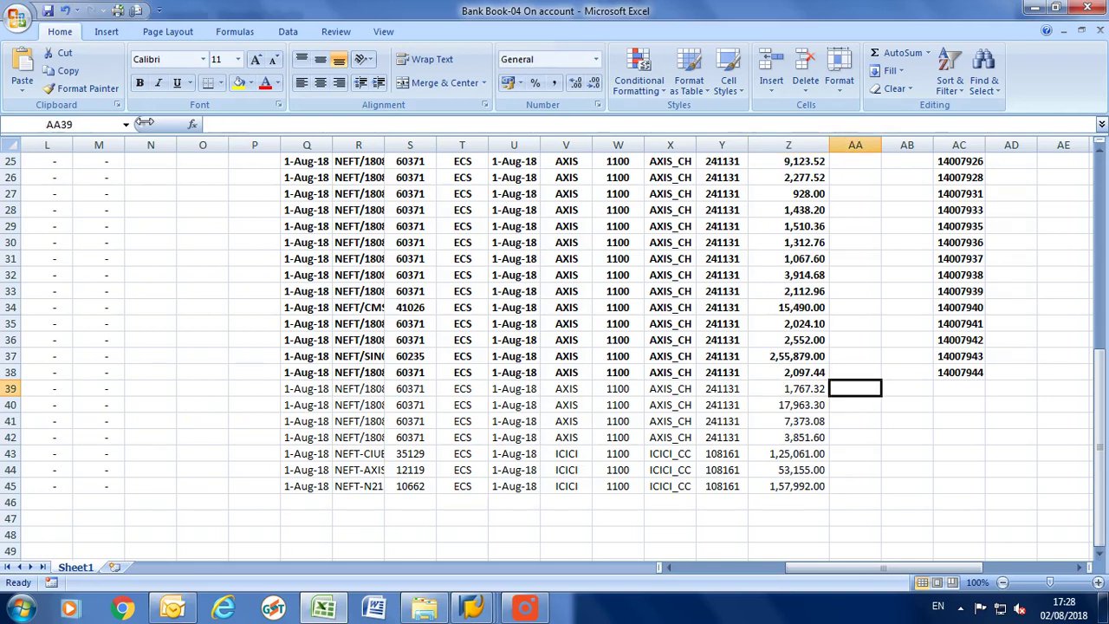
pyautogui.press('Right')
pyautogui.press('Right')
pyautogui.hotkey('alt', 'h')
pyautogui.press('v')
pyautogui.press('s')
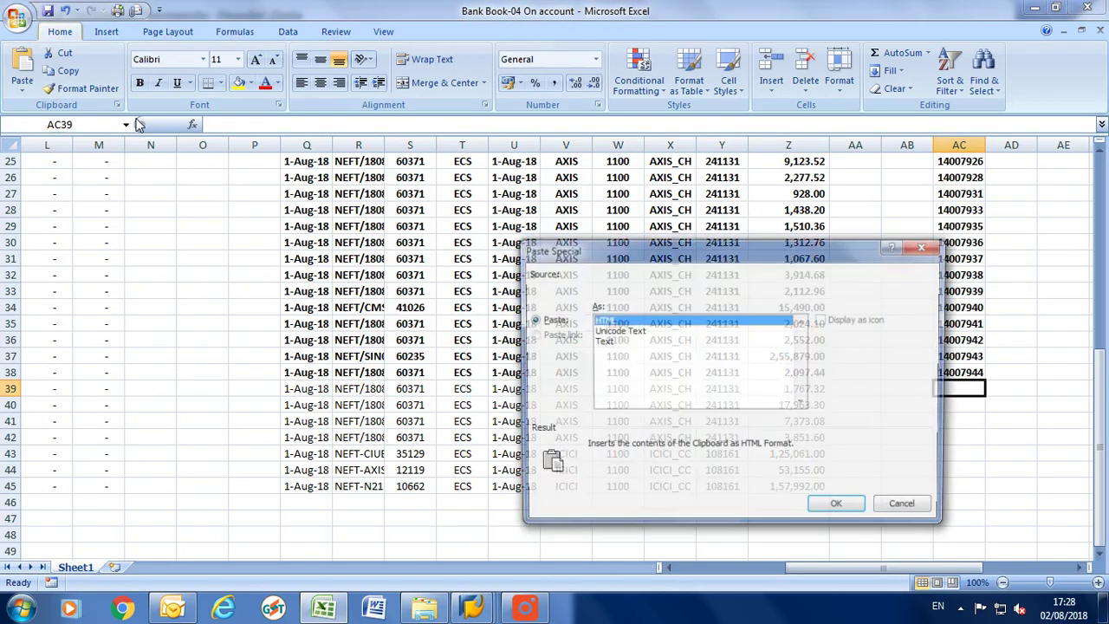
pyautogui.press('Down')
pyautogui.press('Down')
pyautogui.press('Return')
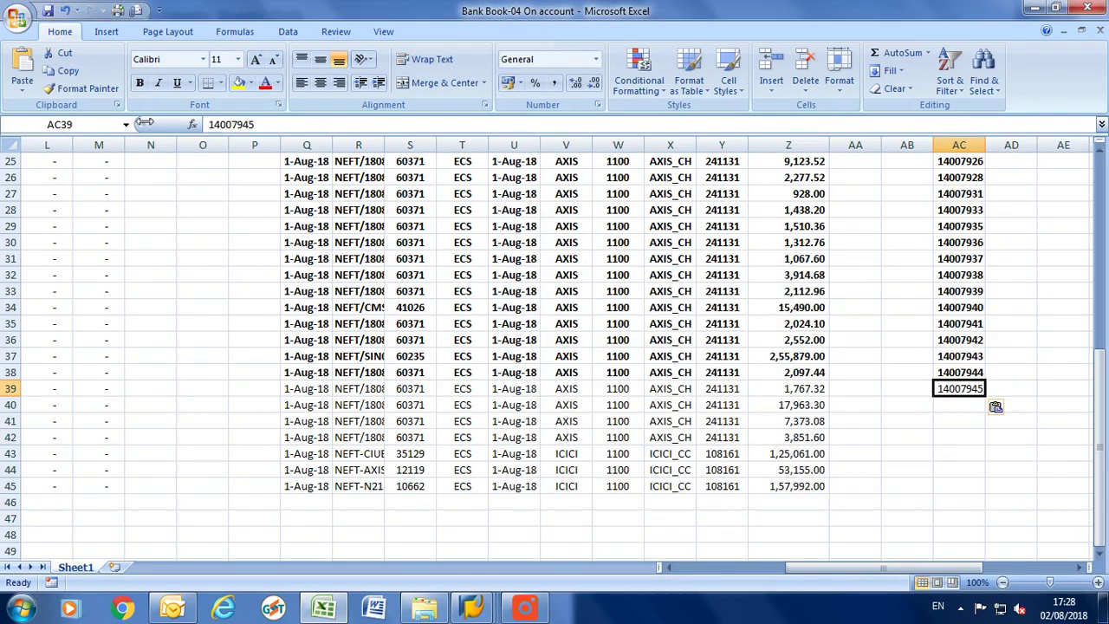
pyautogui.hotkey('shift', 'space')
pyautogui.hotkey('ctrl', 'b')
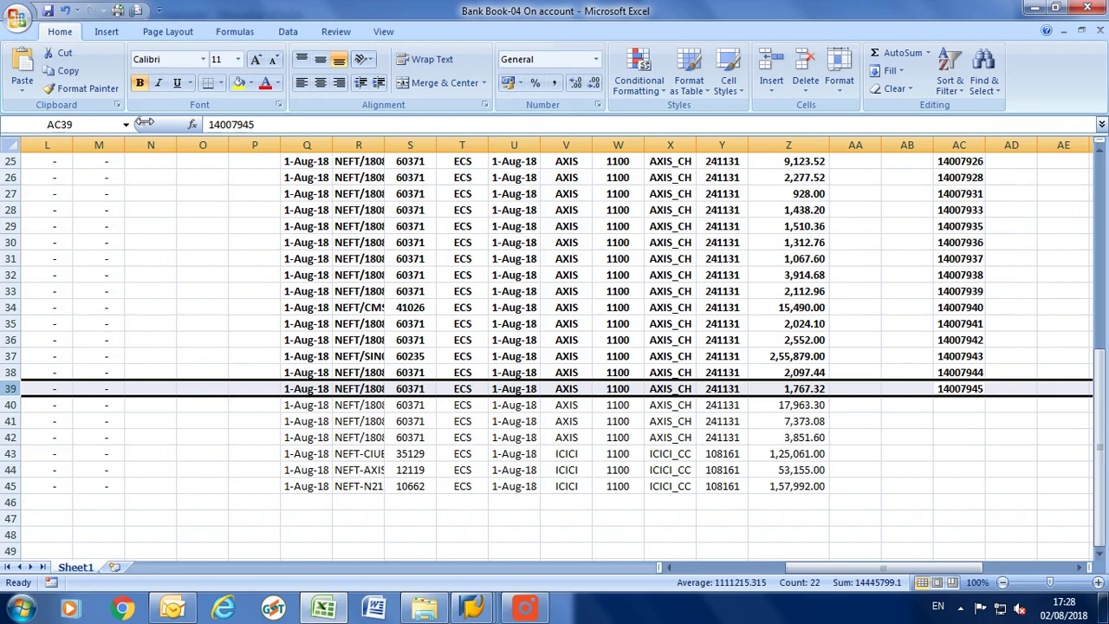
# Close the details of the SAP posting message and select cell AC40 in the Excel bank book
pyautogui.press('Down')
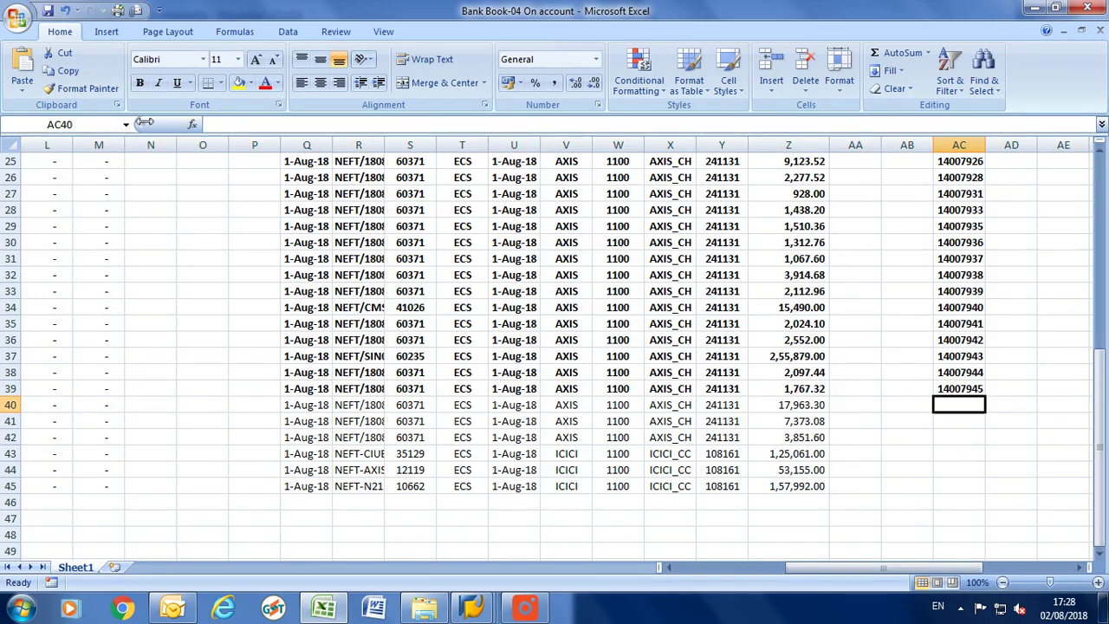
pyautogui.press('Right')
pyautogui.hotkey('alt', 'Tab')
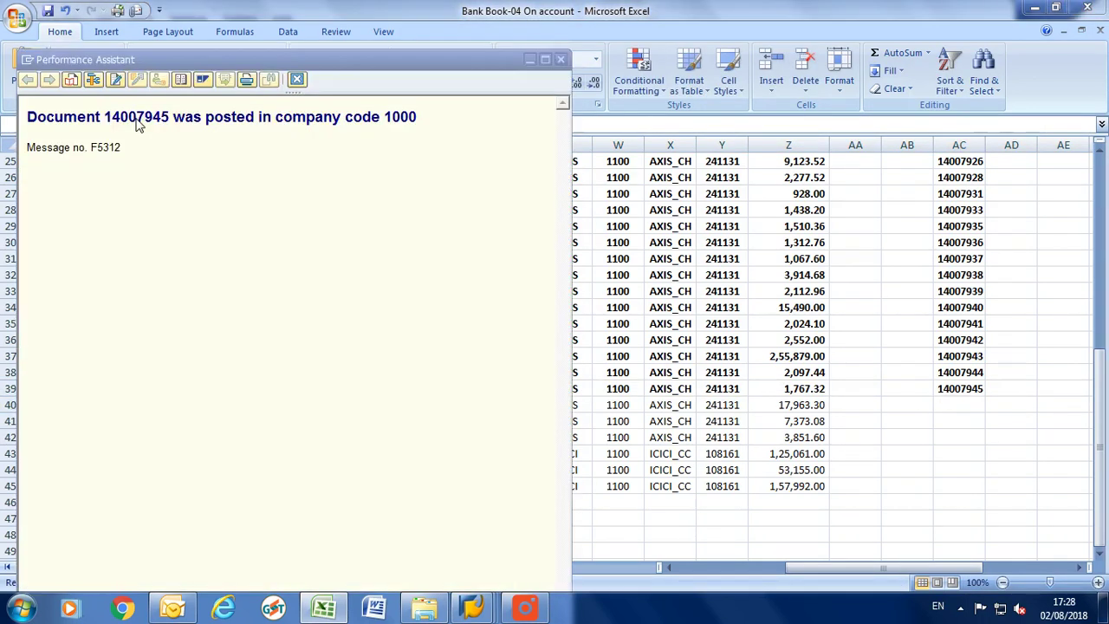
pyautogui.doubleClick(136, 119)
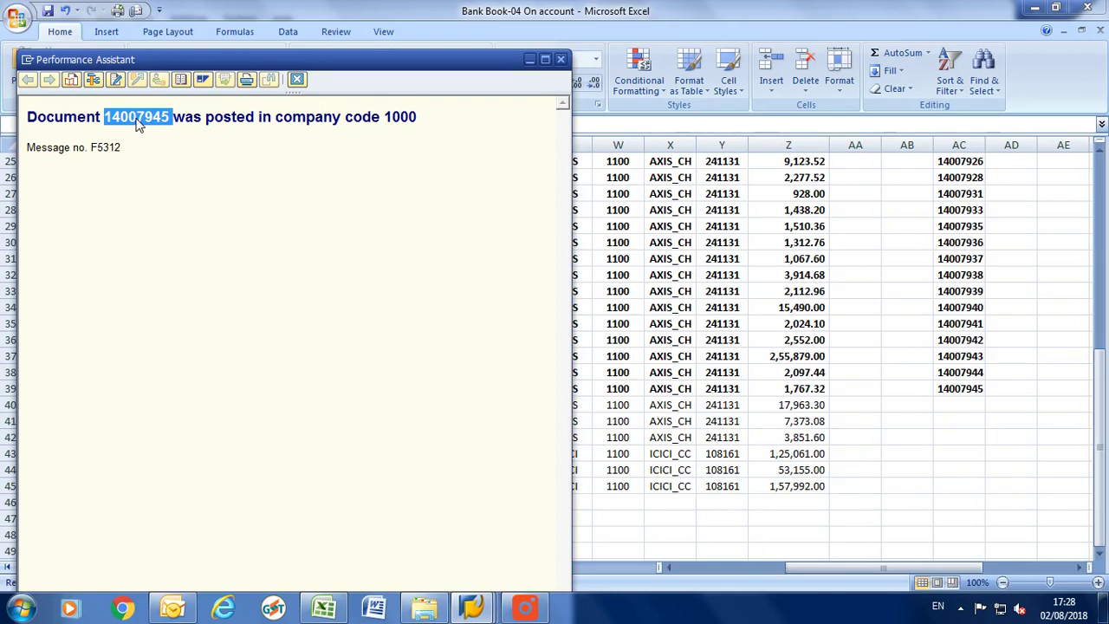
pyautogui.hotkey('alt', 'Tab')
pyautogui.hotkey('alt', 'F4')
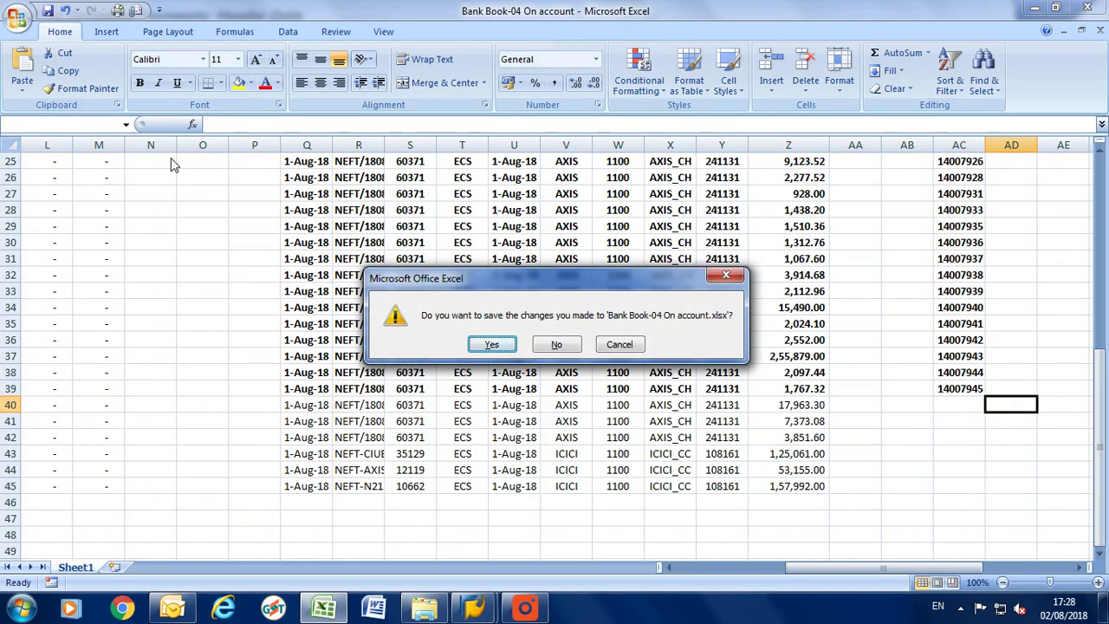
pyautogui.press('Escape')
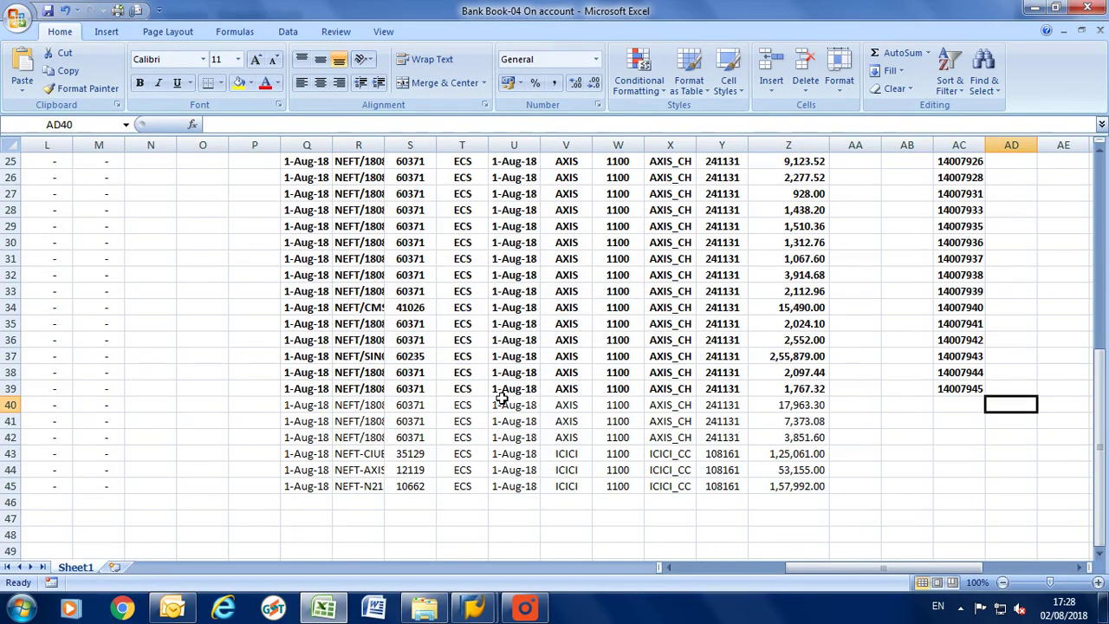
pyautogui.click(957, 406)
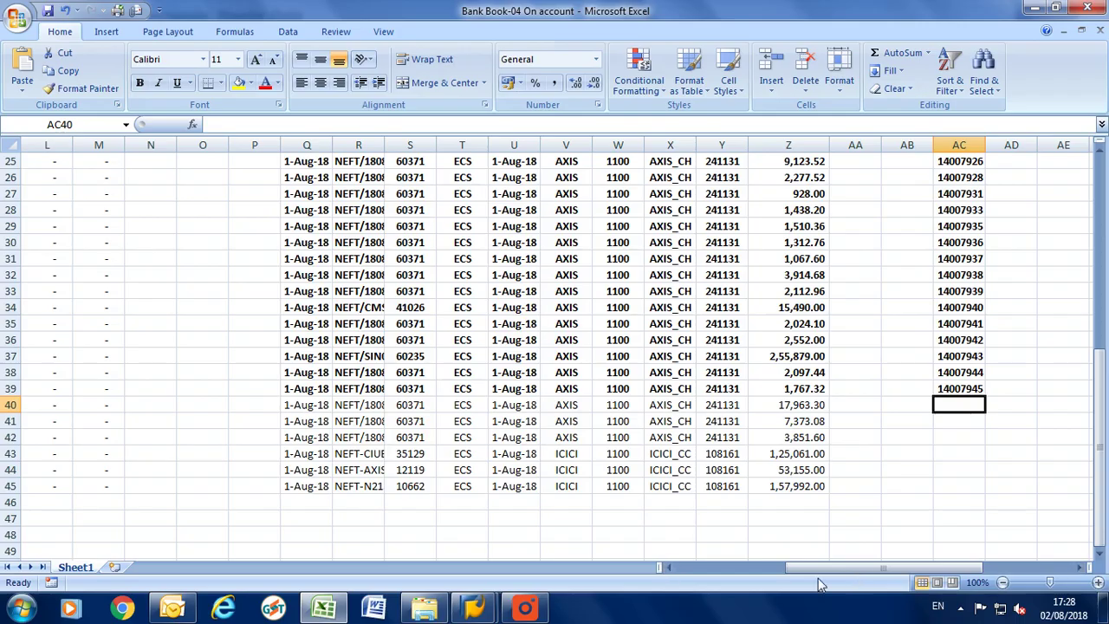
# Switch to the SAP incoming payment header and set the document date and posting date to 01.08.2018
pyautogui.hotkey('alt', 'Tab')
pyautogui.write('01.08.2018')
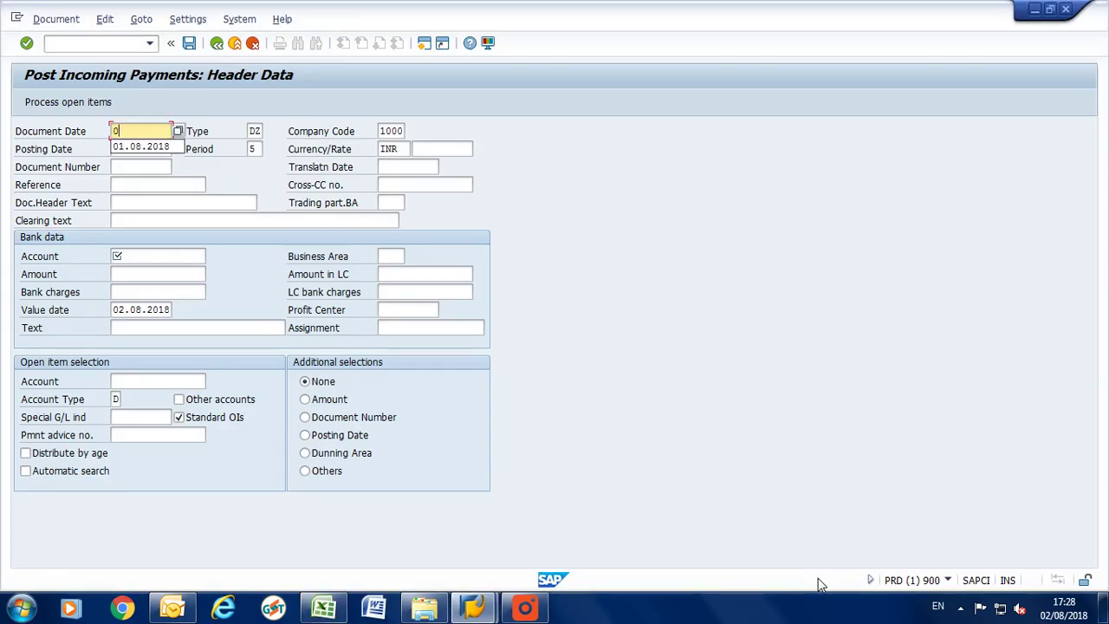
pyautogui.press('Tab')
pyautogui.press('Tab')
pyautogui.press('Tab')
pyautogui.write('01.08.2018')
pyautogui.press('Tab')
pyautogui.press('Tab')
pyautogui.press('Tab')
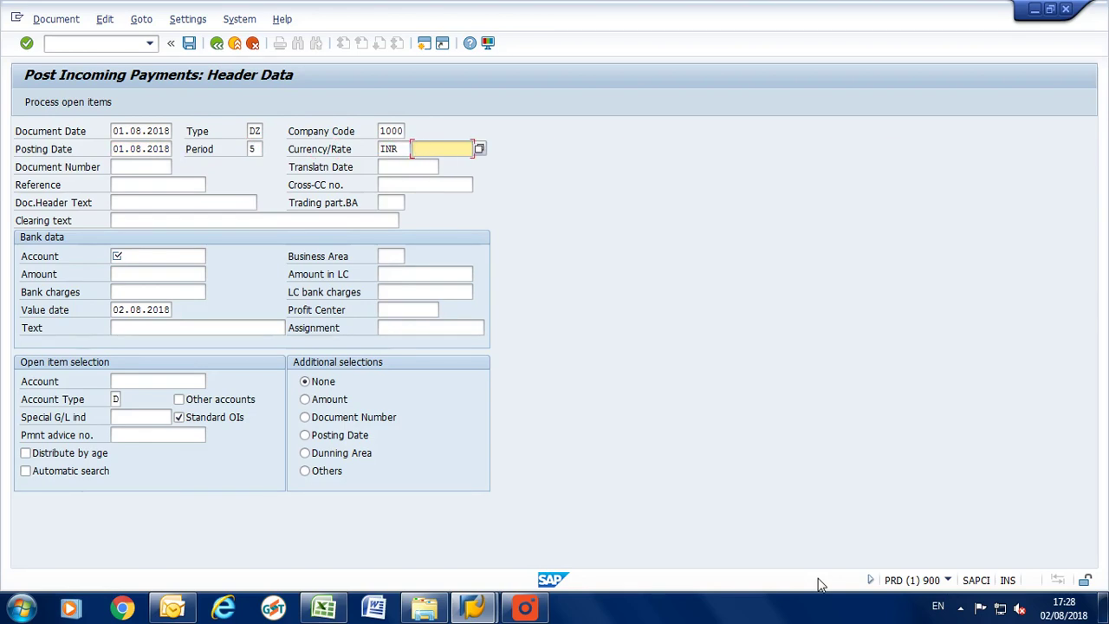
# Copy the ECS and 1-Aug-18 cells T40:U40 from the Excel bank book for the payment's Reference in SAP
pyautogui.press('Tab')
pyautogui.press('Tab')
pyautogui.press('Tab')
pyautogui.hotkey('alt', 'Tab')
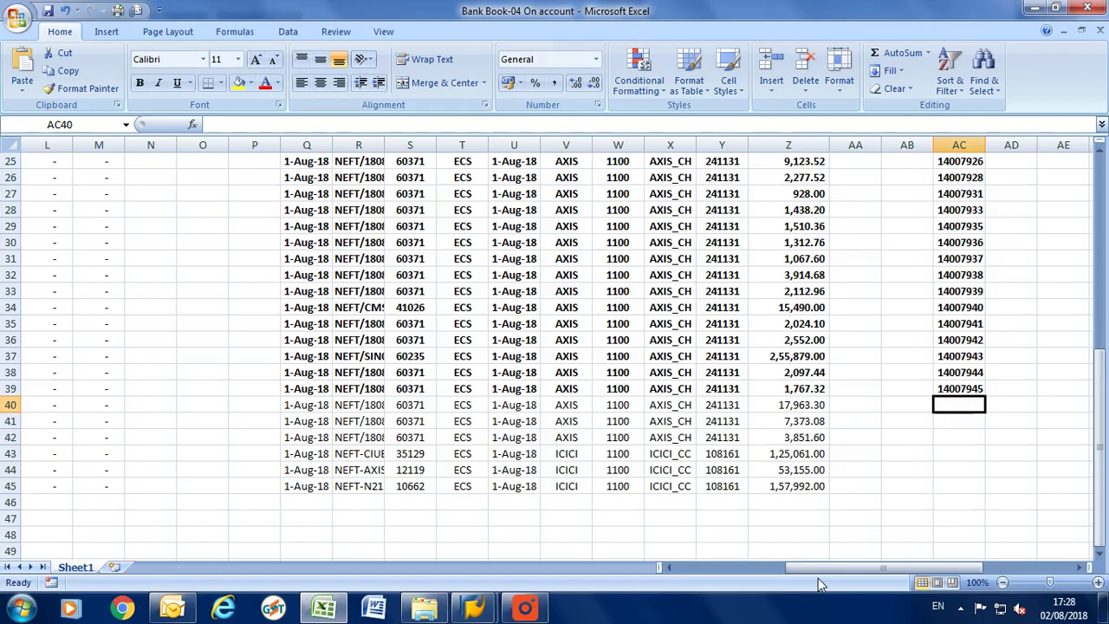
pyautogui.press('Left')
pyautogui.press('Left')
pyautogui.press('Left')
pyautogui.press('Left')
pyautogui.press('Left')
pyautogui.press('Left')
pyautogui.press('Left')
pyautogui.press('Left')
pyautogui.press('Left')
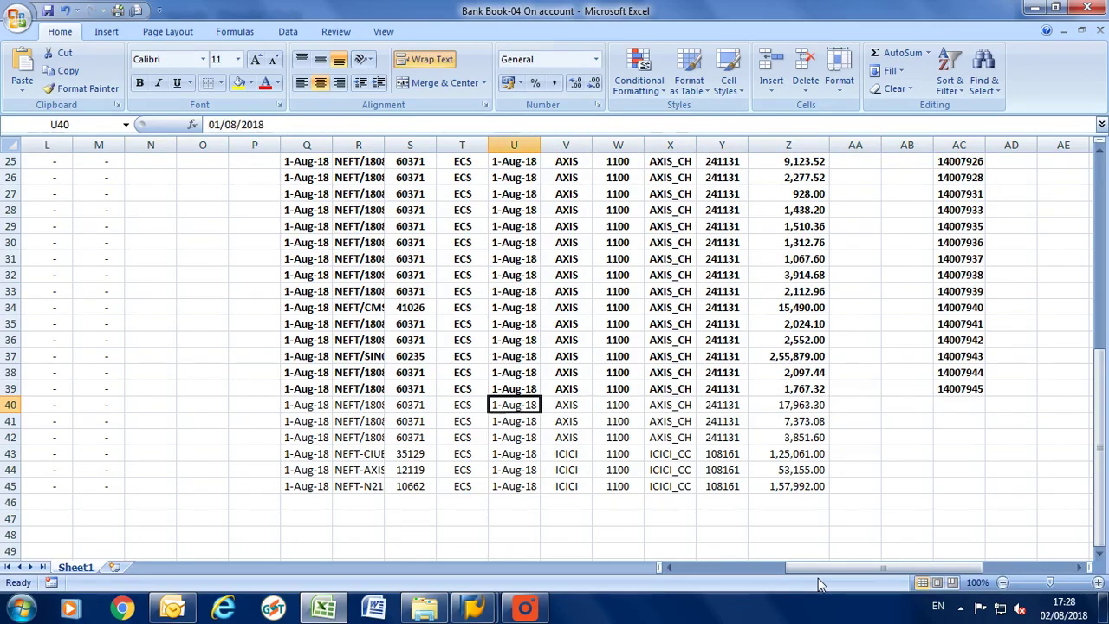
pyautogui.hotkey('shift', 'Right')
pyautogui.hotkey('ctrl', 'c')
pyautogui.hotkey('alt', 'Tab')
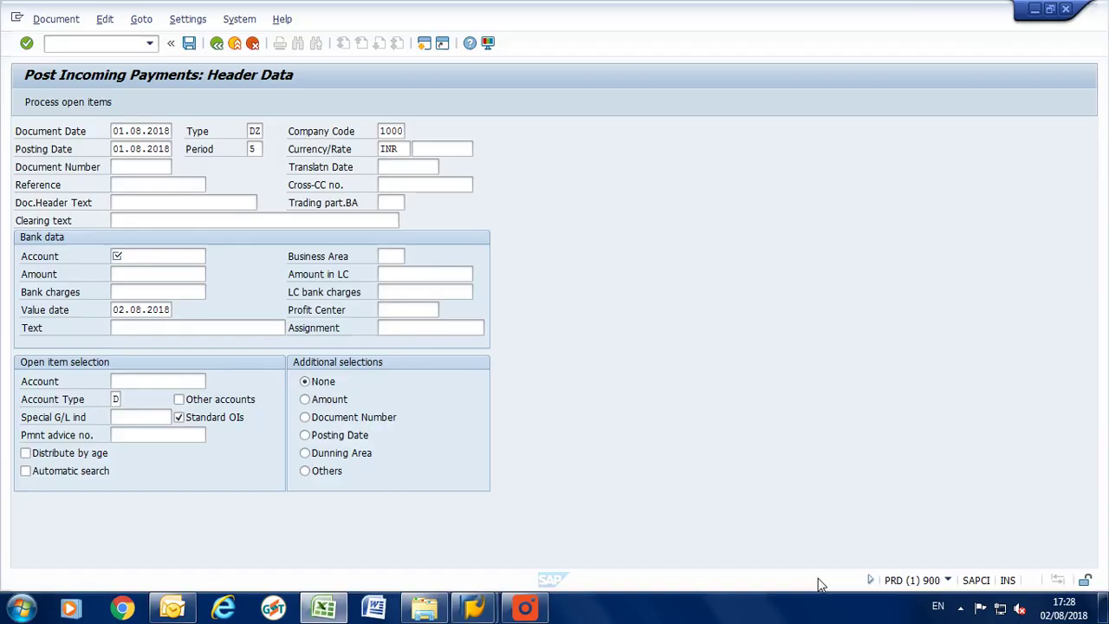
# Paste ECS 1-Aug-18 as both the Reference and the Doc.Header Text of the incoming payment
pyautogui.hotkey('ctrl', 'v')
pyautogui.press('Tab')
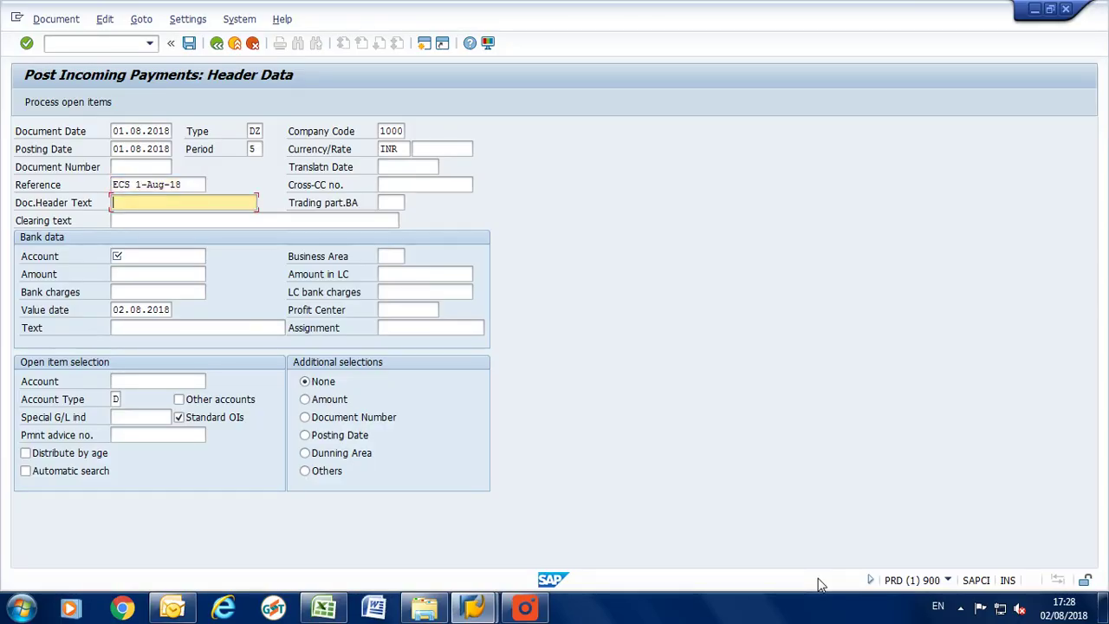
pyautogui.hotkey('ctrl', 'v')
pyautogui.press('Tab')
# Copy the NEFT narration from Excel cell R40 and paste it as the Clearing text in SAP
pyautogui.hotkey('alt', 'Tab')
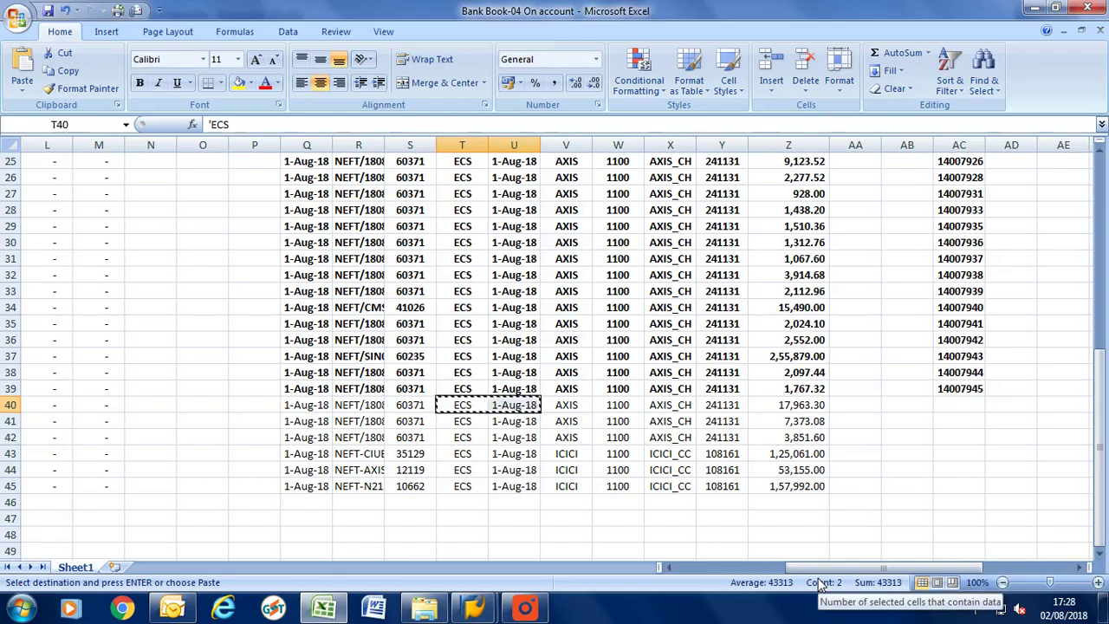
pyautogui.press('Left')
pyautogui.press('Left')
pyautogui.hotkey('ctrl', 'c')
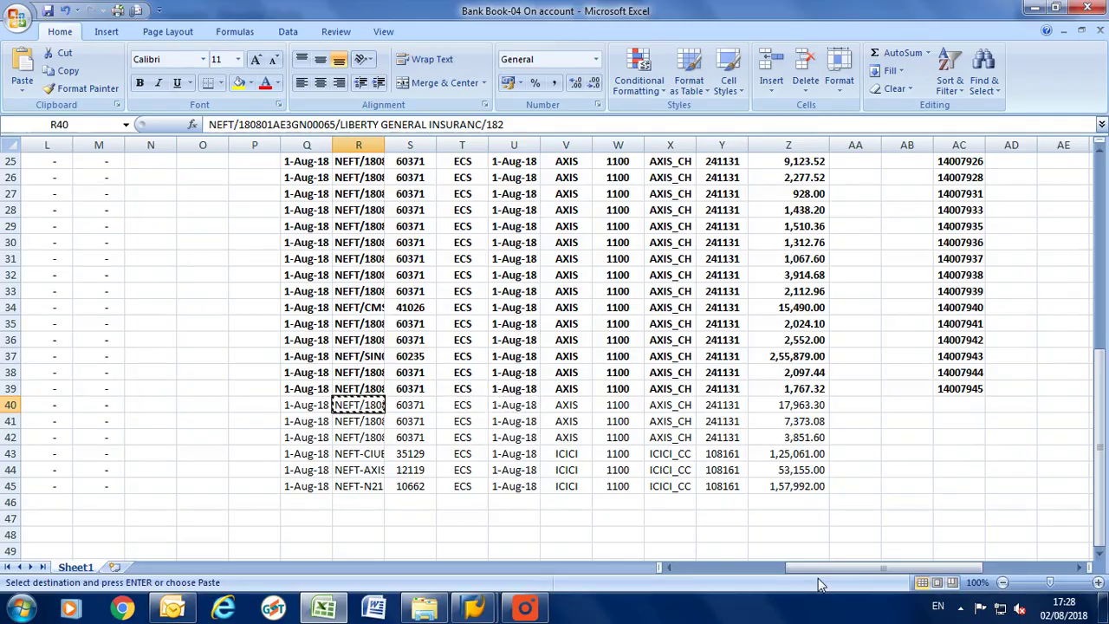
pyautogui.hotkey('alt', 'Tab')
pyautogui.hotkey('ctrl', 'v')
pyautogui.press('Tab')
pyautogui.press('Tab')
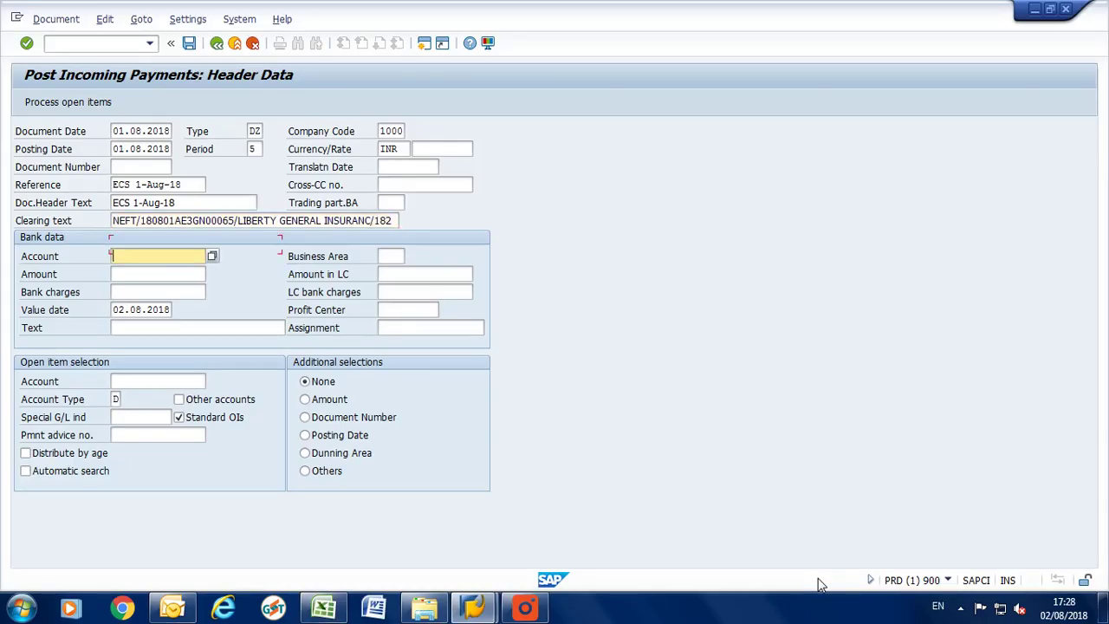
# Fill the bank data Account with the account number from Excel cell Y40 and set its Business Area to 1100
pyautogui.hotkey('shift', 'Tab')
pyautogui.hotkey('alt', 'Tab')
pyautogui.press('Right')
pyautogui.press('Right')
pyautogui.press('Right')
pyautogui.press('Right')
pyautogui.press('Right')
pyautogui.press('Right')
pyautogui.press('Right')
pyautogui.hotkey('ctrl', 'c')
pyautogui.hotkey('alt', 'Tab')
pyautogui.hotkey('ctrl', 'v')
pyautogui.press('Tab')
pyautogui.write('1100')
pyautogui.press('Tab')
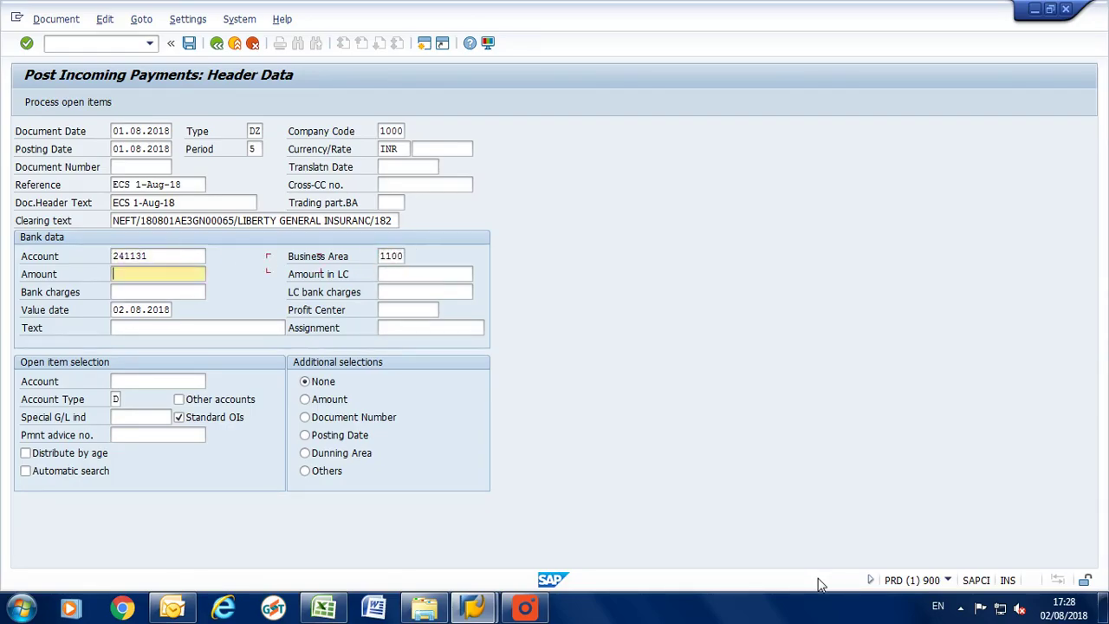
# Copy the amount 17,963.30 from Excel cell Z40 into the bank data Amount
pyautogui.hotkey('alt', 'Tab')
pyautogui.press('Right')
pyautogui.hotkey('ctrl', 'c')
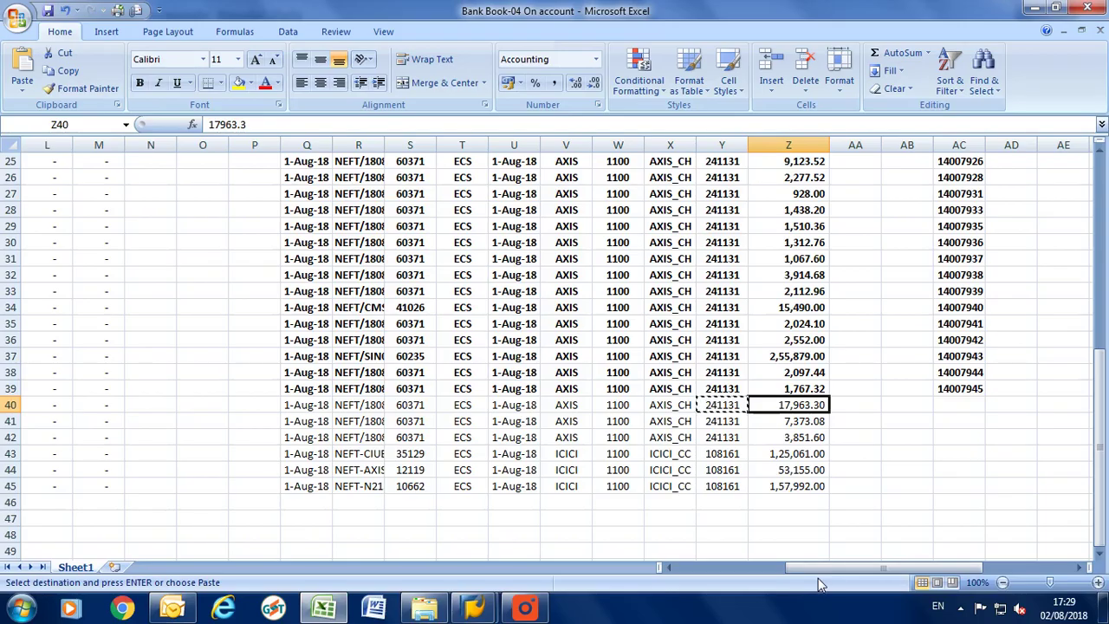
pyautogui.hotkey('alt', 'Tab')
pyautogui.hotkey('ctrl', 'v')
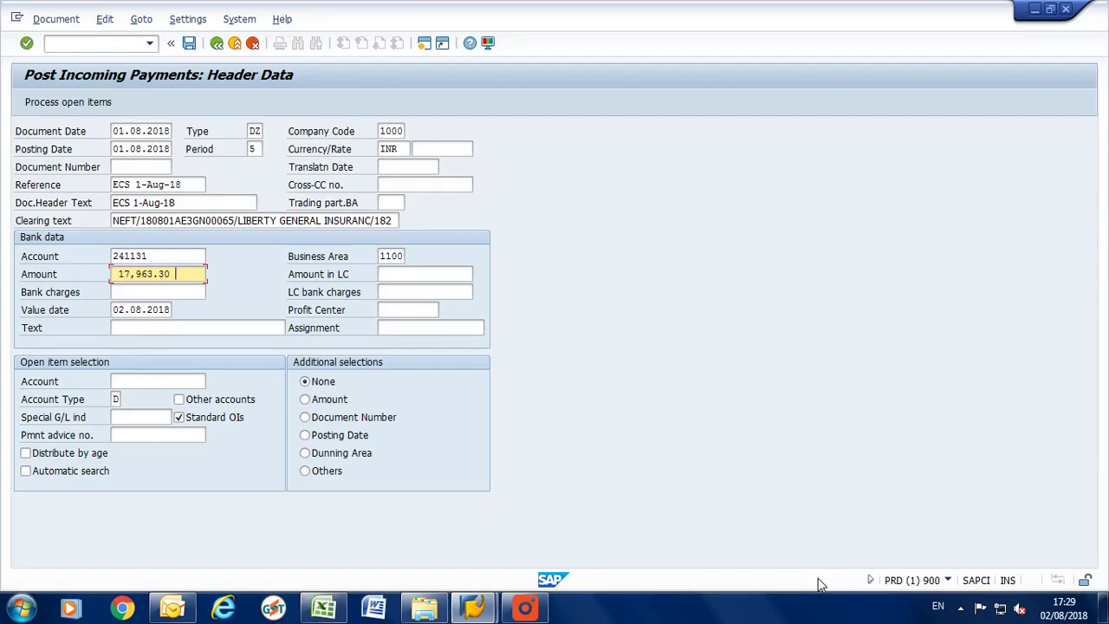
# Copy the NEFT narration from Excel cell R40 into the bank data Text
pyautogui.press('Tab')
pyautogui.press('Tab')
pyautogui.hotkey('alt', 'Tab')
pyautogui.press('Left')
pyautogui.press('Left')
pyautogui.press('Left')
pyautogui.press('Left')
pyautogui.press('Left')
pyautogui.press('Left')
pyautogui.press('Left')
pyautogui.press('Left')
pyautogui.hotkey('ctrl', 'c')
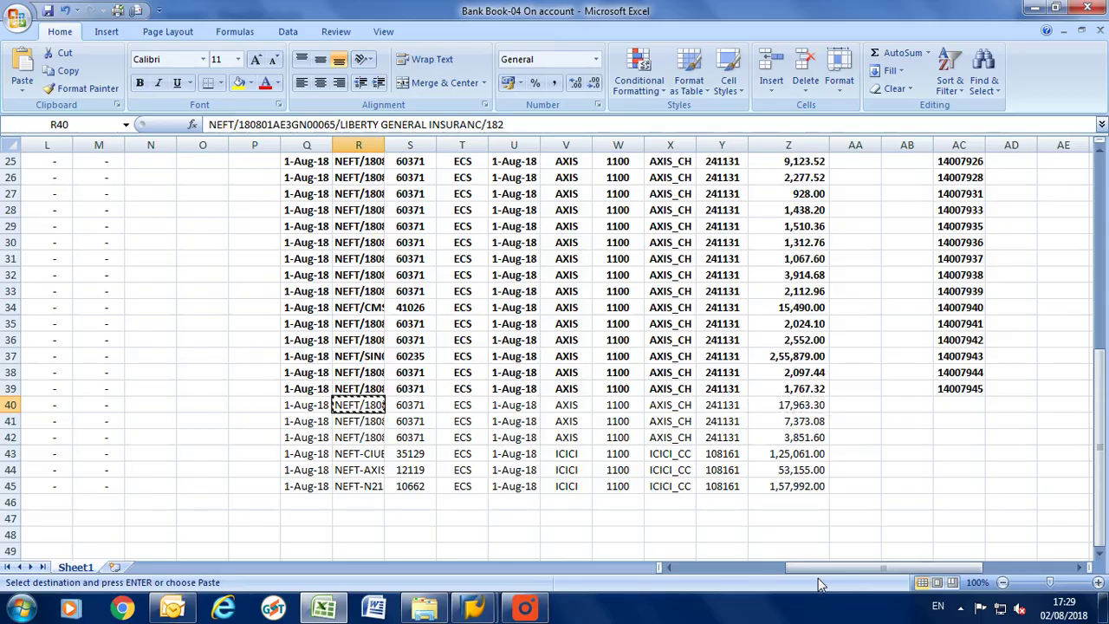
pyautogui.hotkey('alt', 'Tab')
pyautogui.hotkey('ctrl', 'v')
# Choose ECS 1-Aug-18 as the bank data Assignment and continue to the payment's display overview
pyautogui.press('Tab')
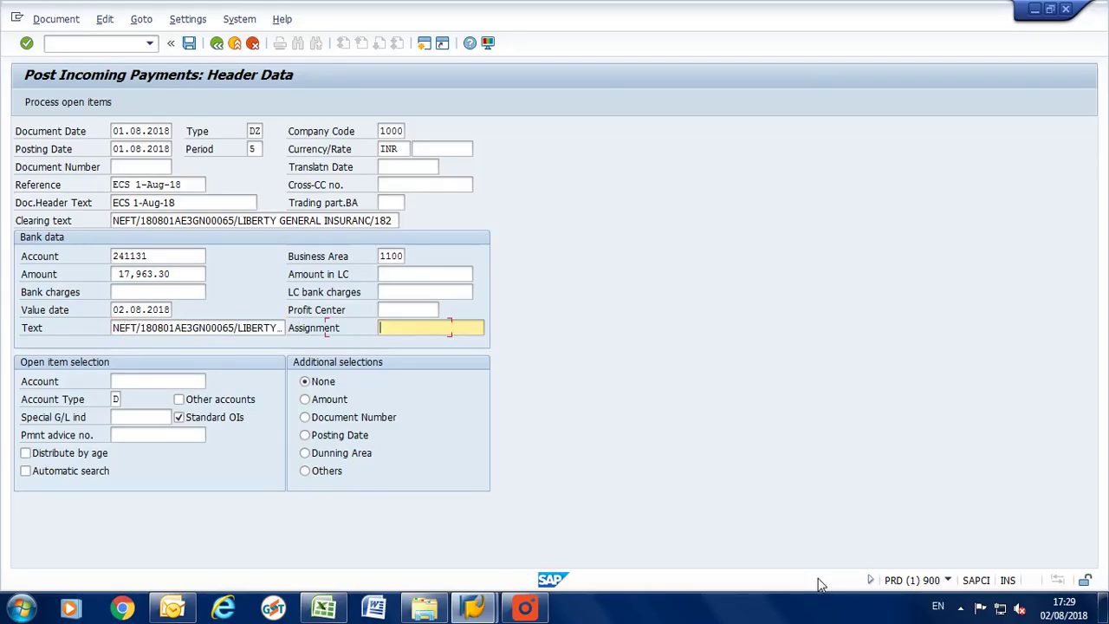
pyautogui.press('BackSpace')
pyautogui.press('Down')
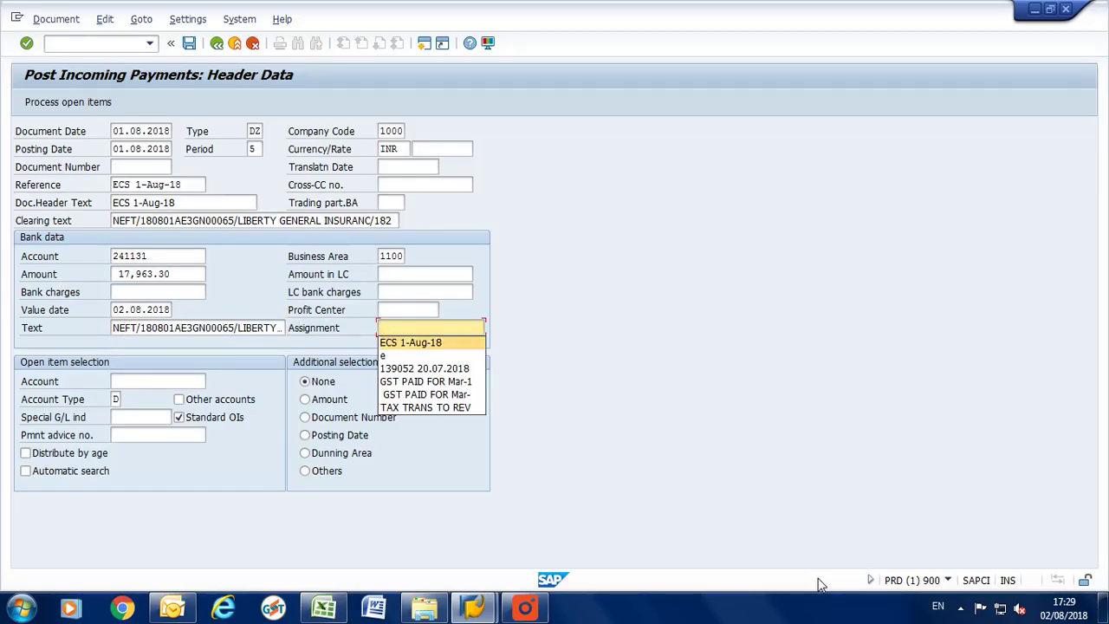
pyautogui.press('Return')
pyautogui.press('Tab')
pyautogui.press('Return')
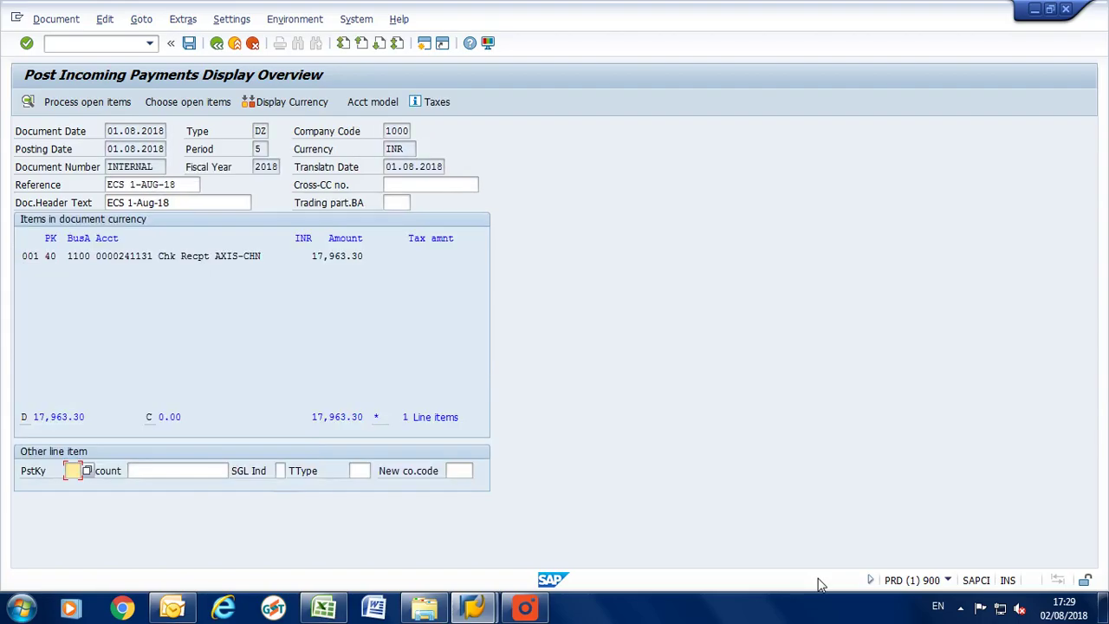
# Add a line item with posting key 15 and the customer account copied from Excel cell S40
pyautogui.hotkey('alt', 'Tab')
pyautogui.hotkey('alt', 'Tab')
pyautogui.write('15')
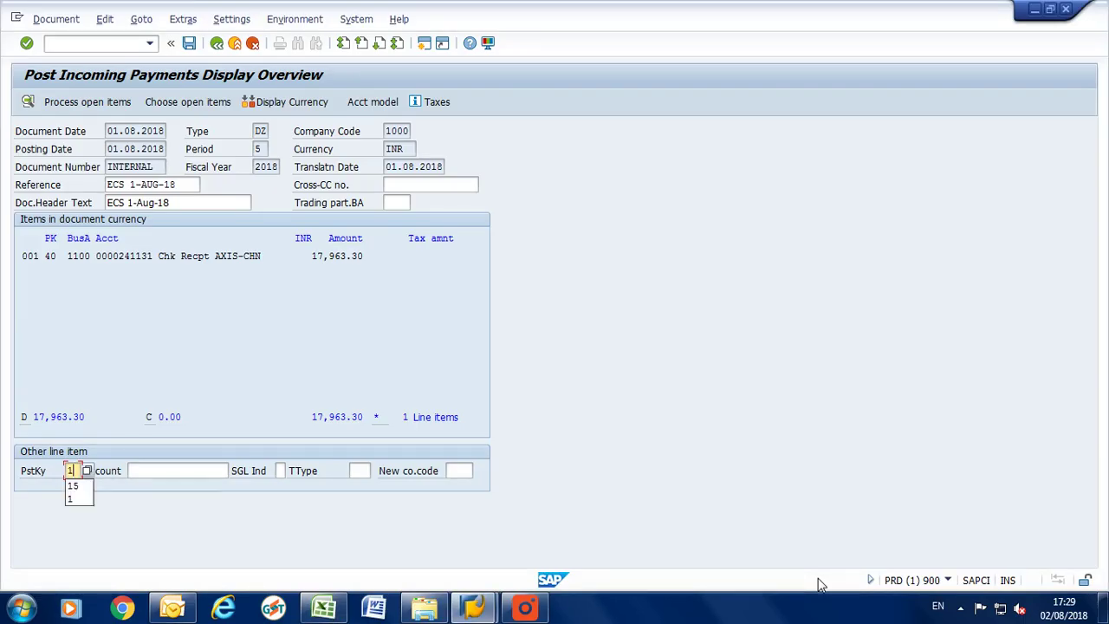
pyautogui.press('Tab')
pyautogui.hotkey('alt', 'Tab')
pyautogui.press('Right')
pyautogui.hotkey('ctrl', 'c')
pyautogui.hotkey('alt', 'Tab')
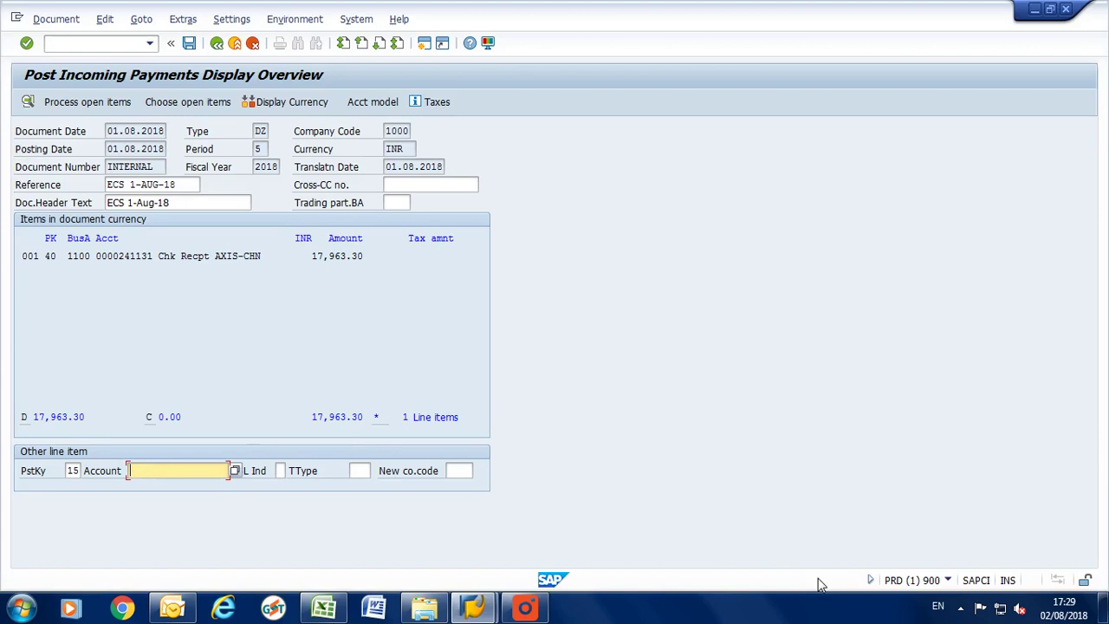
pyautogui.press('Return')
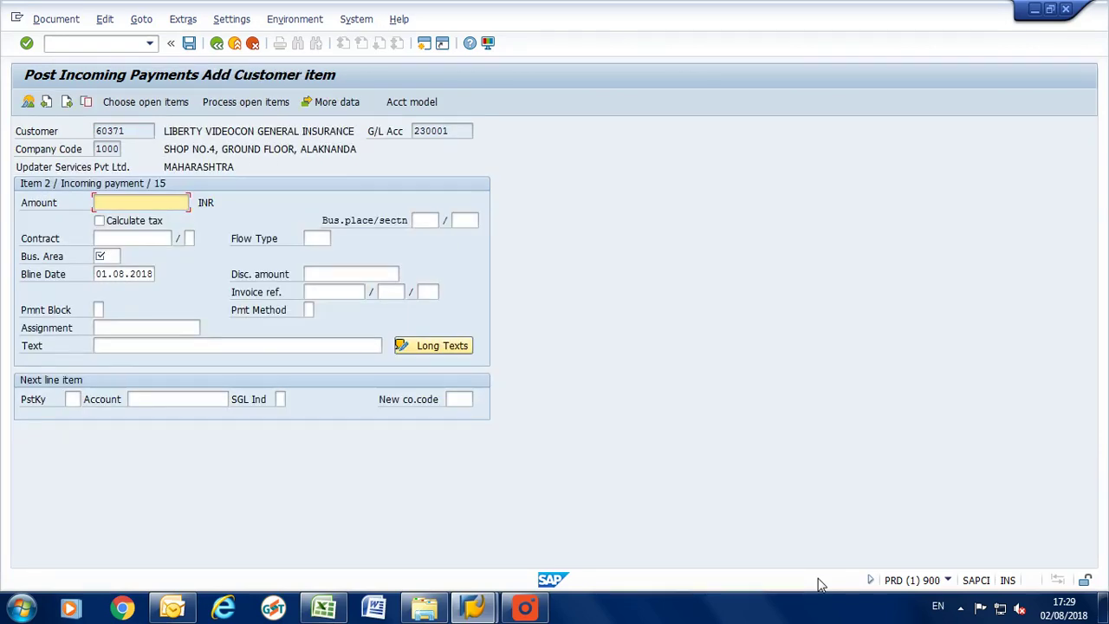
# Copy 17,963.30 from Excel cell Z40 into the customer item's Amount
pyautogui.hotkey('alt', 'Tab')
pyautogui.press('Right')
pyautogui.press('Right')
pyautogui.press('Right')
pyautogui.press('Right')
pyautogui.press('Right')
pyautogui.press('Right')
pyautogui.press('Right')
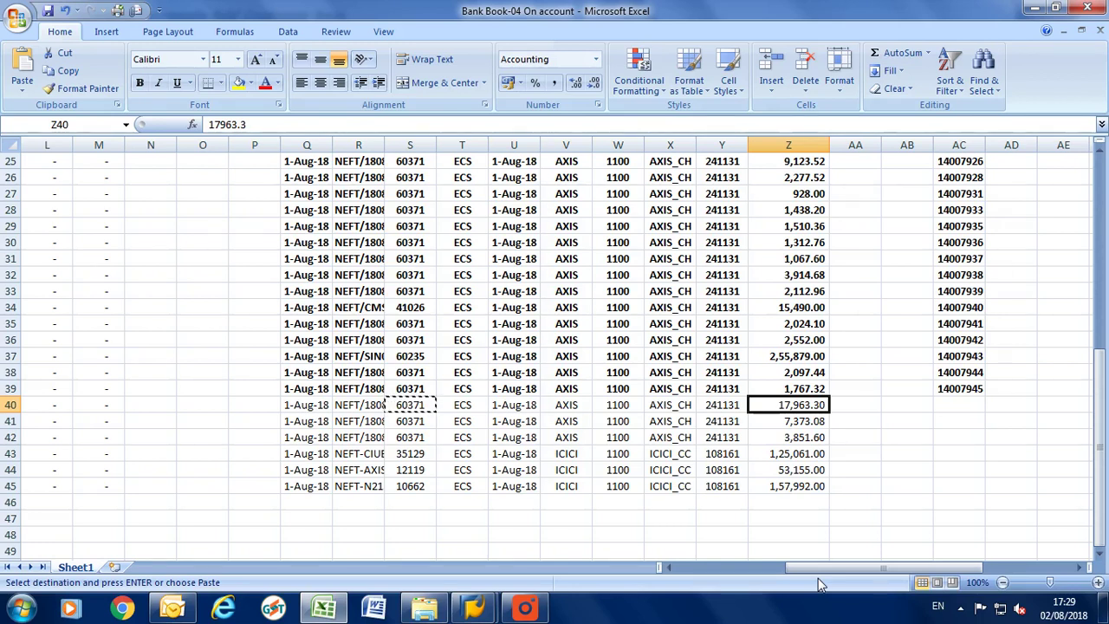
pyautogui.hotkey('ctrl', 'c')
pyautogui.hotkey('alt', 'Tab')
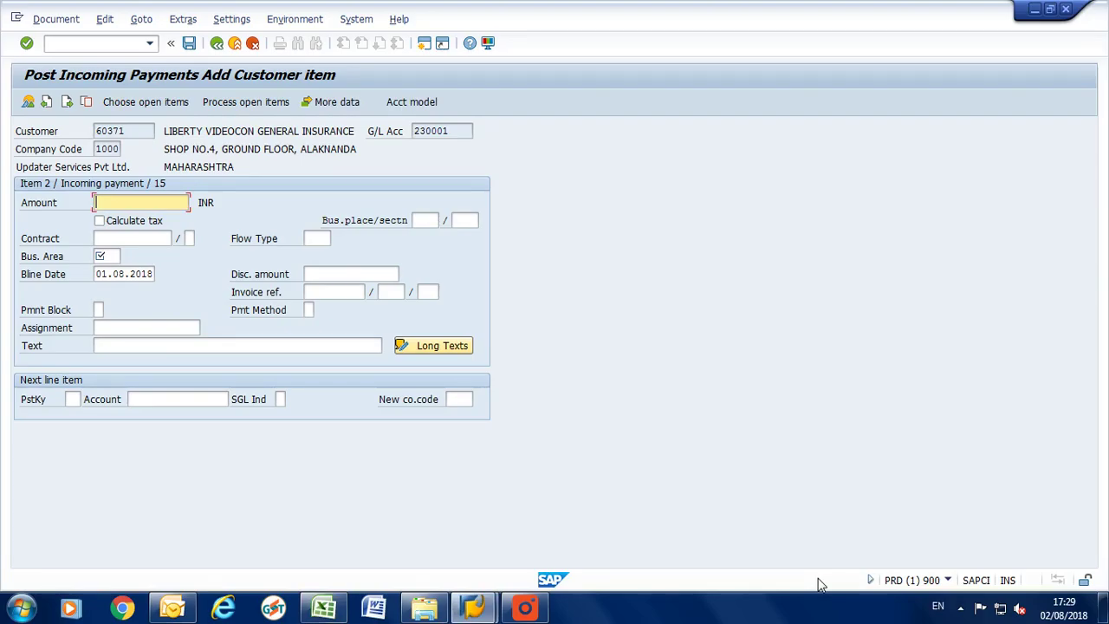
pyautogui.press('Tab')
# Set the customer item's business area to 1100
pyautogui.press('Tab')
pyautogui.press('Tab')
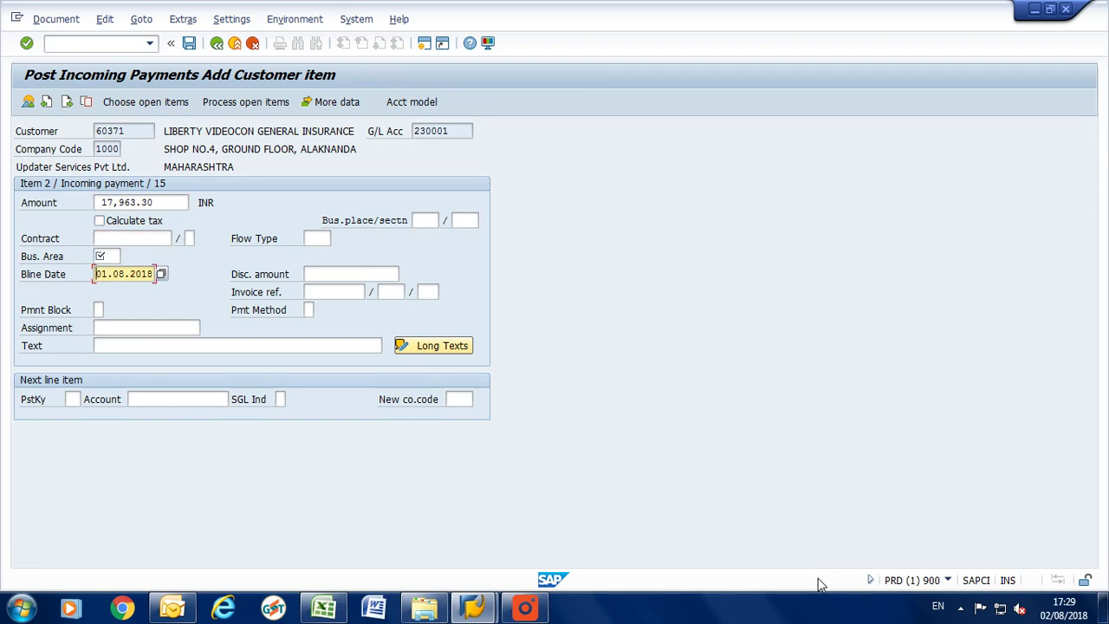
pyautogui.hotkey('shift', 'Tab')
pyautogui.write('1100')
# Choose ECS 1-Aug-18 as the customer item's Assignment and the same NEFT narration as its Text
pyautogui.press('Tab')
pyautogui.press('Tab')
pyautogui.press('Tab')
pyautogui.press('Down')
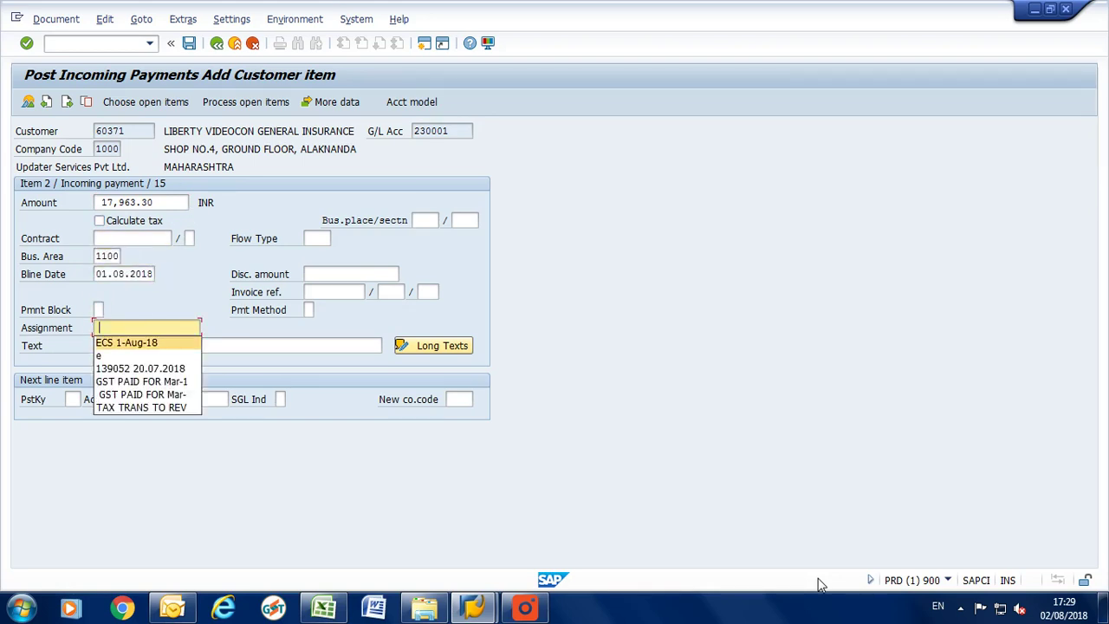
pyautogui.press('Down')
pyautogui.press('Tab')
pyautogui.press('Down')
pyautogui.press('Down')
pyautogui.press('Tab')
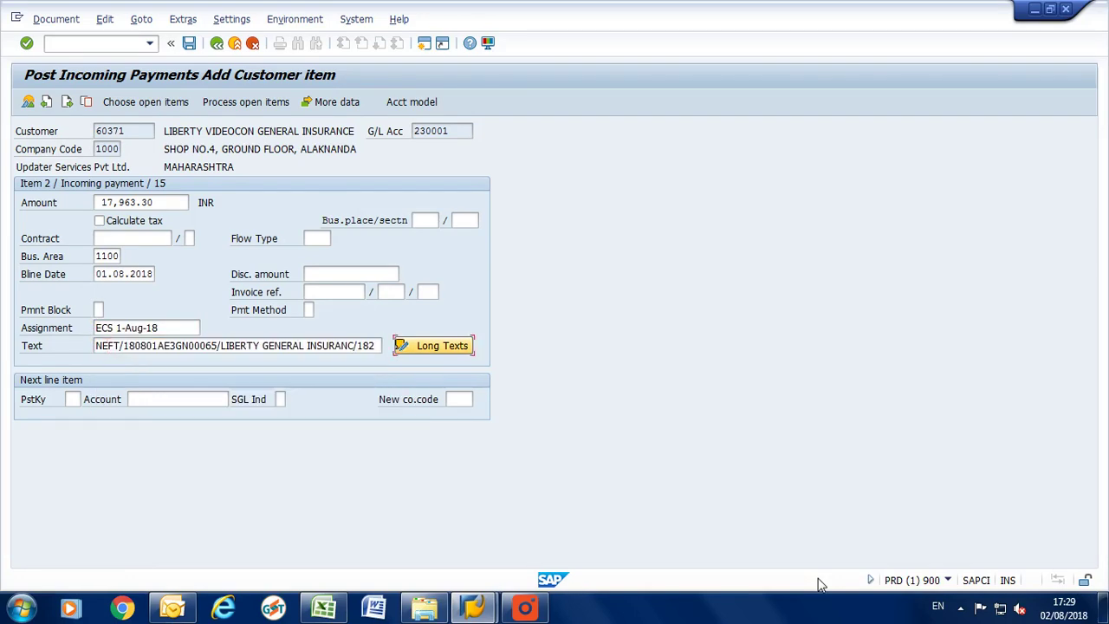
# Post the incoming payment and copy the new document number from the details of the posting message
pyautogui.hotkey('ctrl', 's')
pyautogui.press('Return')
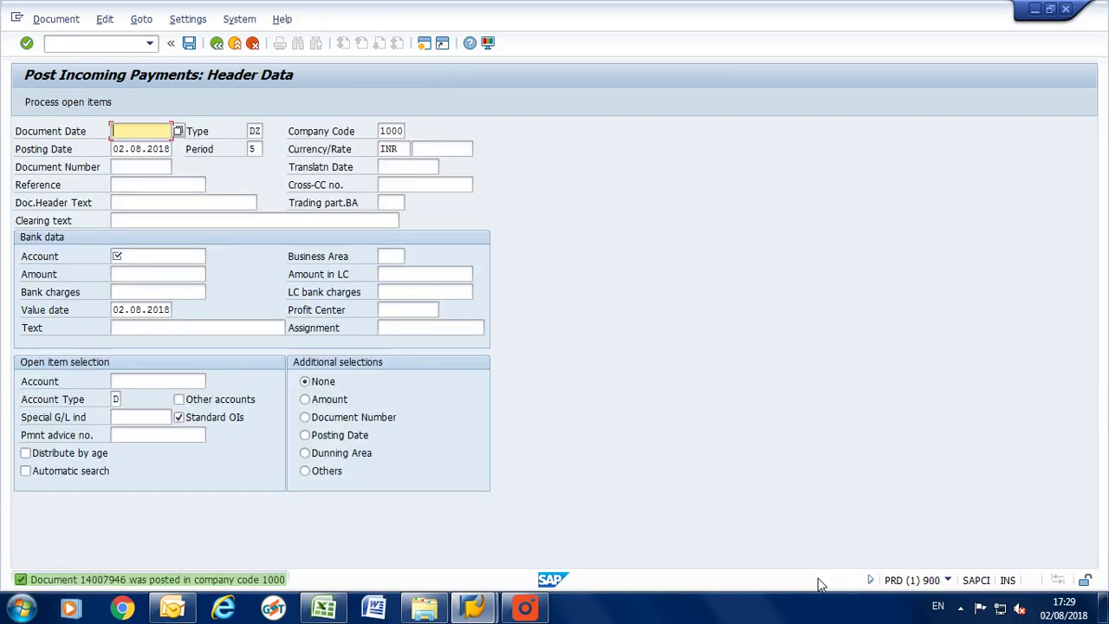
pyautogui.doubleClick(95, 580)
pyautogui.doubleClick(140, 122)
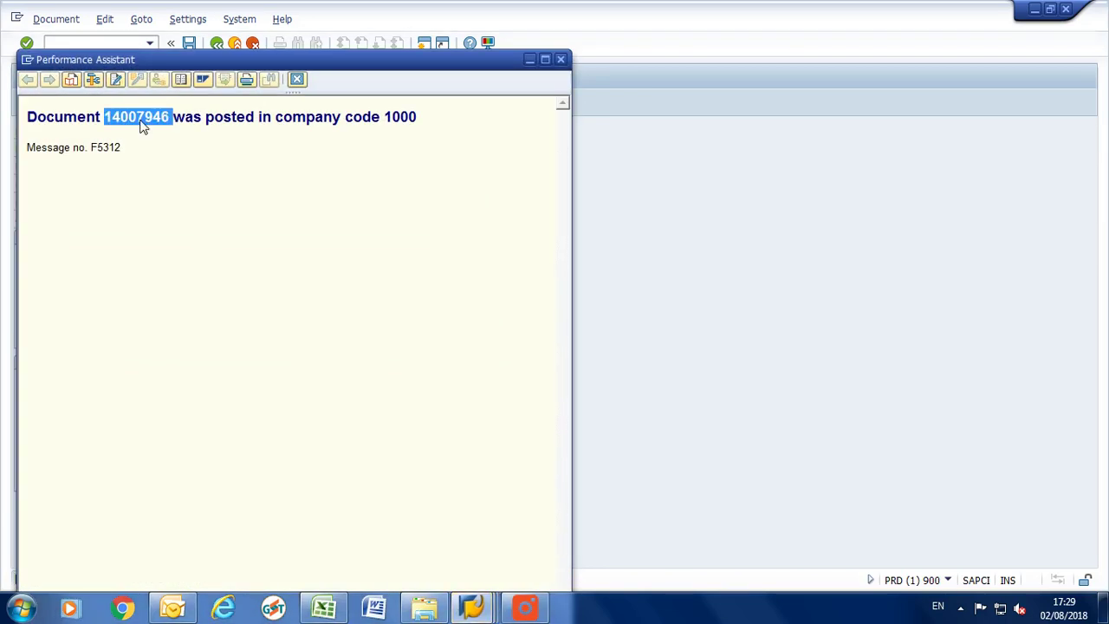
# Paste the document number into Excel cell AC40 with Paste Special as Text, and make row 40 bold
pyautogui.hotkey('alt', 'Tab')
pyautogui.press('Right')
pyautogui.press('Right')
pyautogui.press('Right')
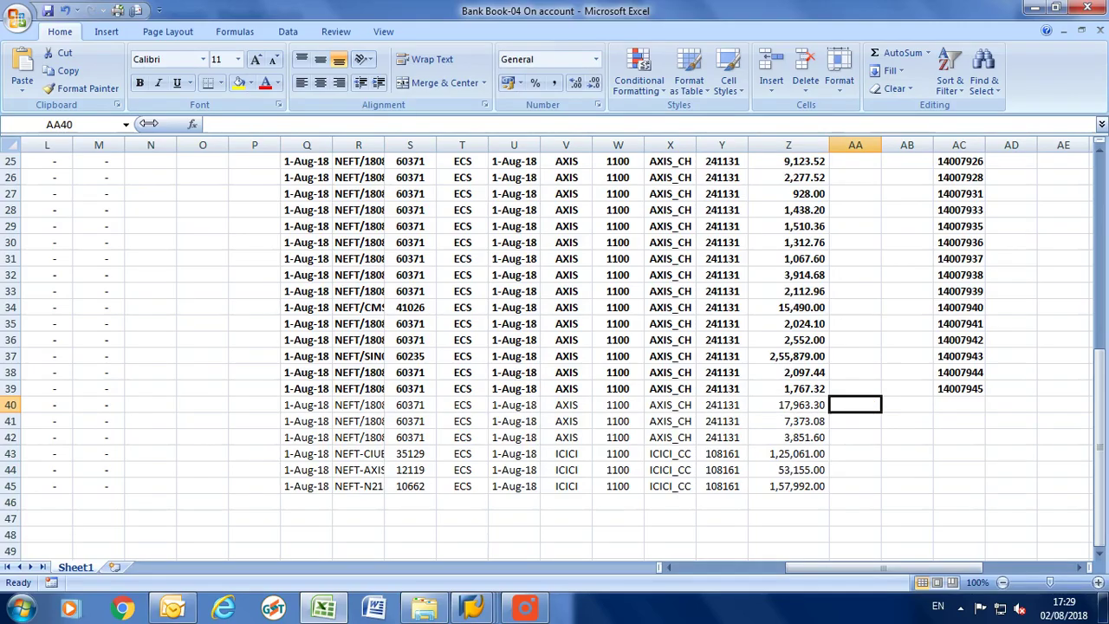
pyautogui.hotkey('ctrl', 'alt', 'v')
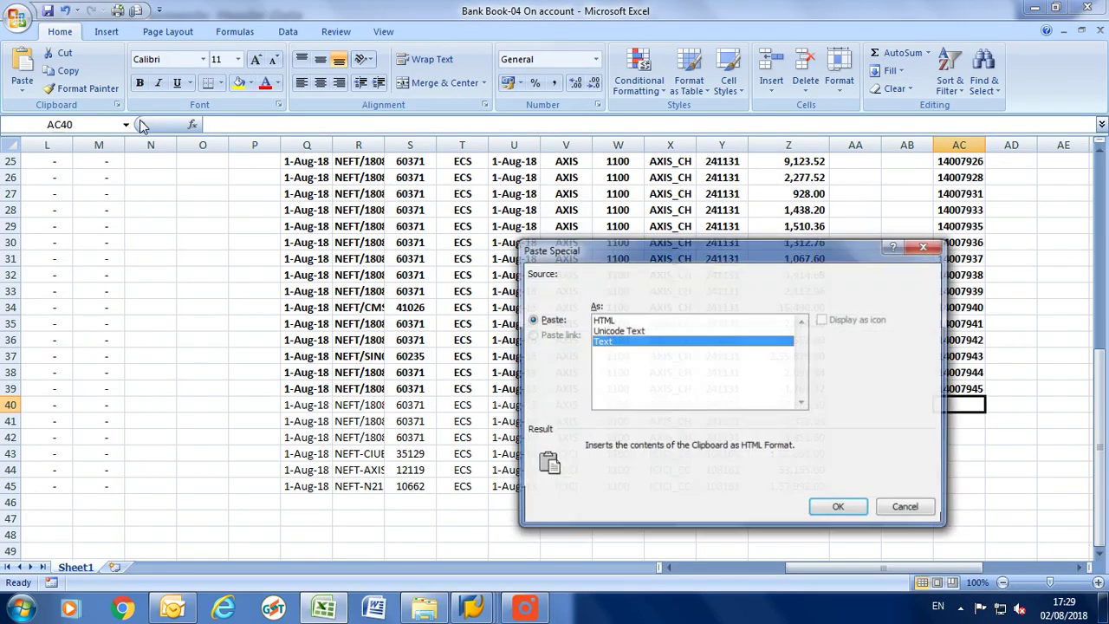
pyautogui.press('Return')
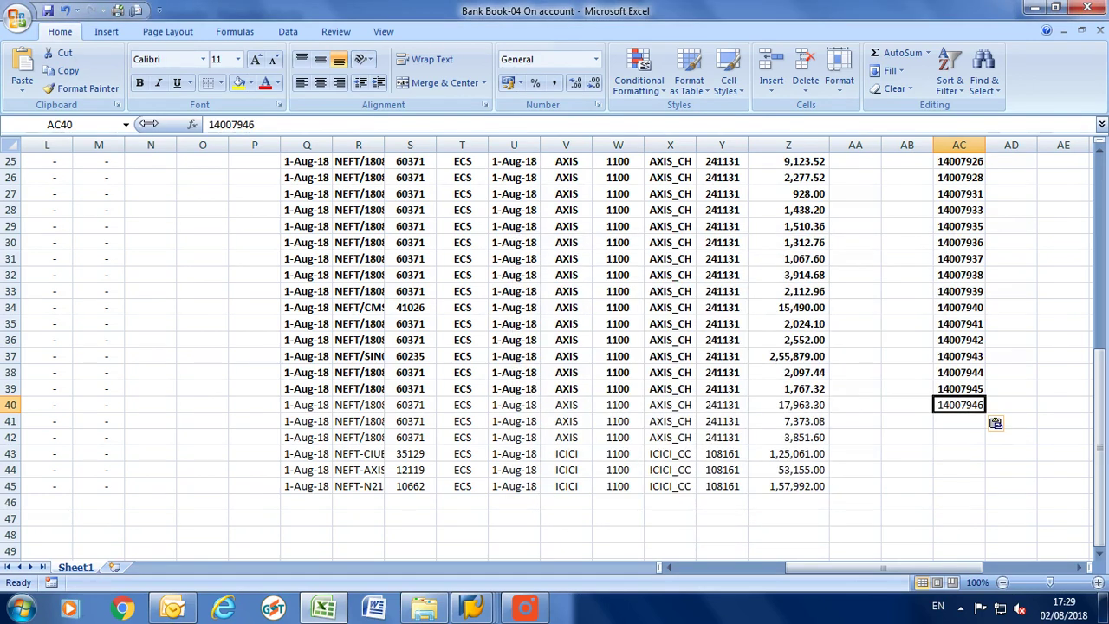
pyautogui.hotkey('shift', 'space')
pyautogui.hotkey('ctrl', 'b')
pyautogui.press('Down')
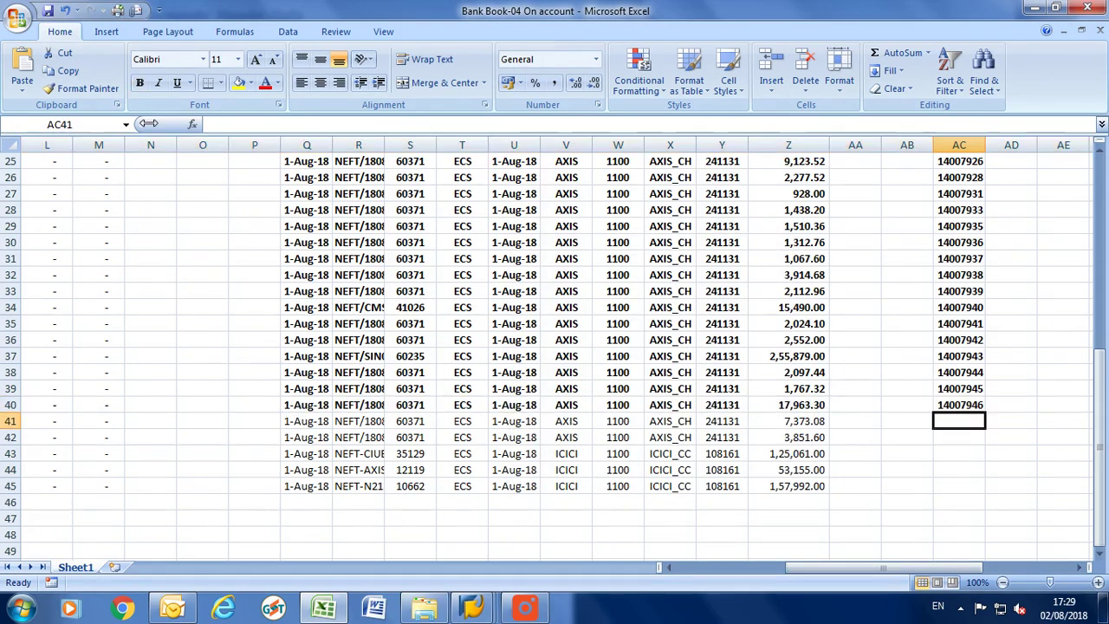
pyautogui.click(507, 604)
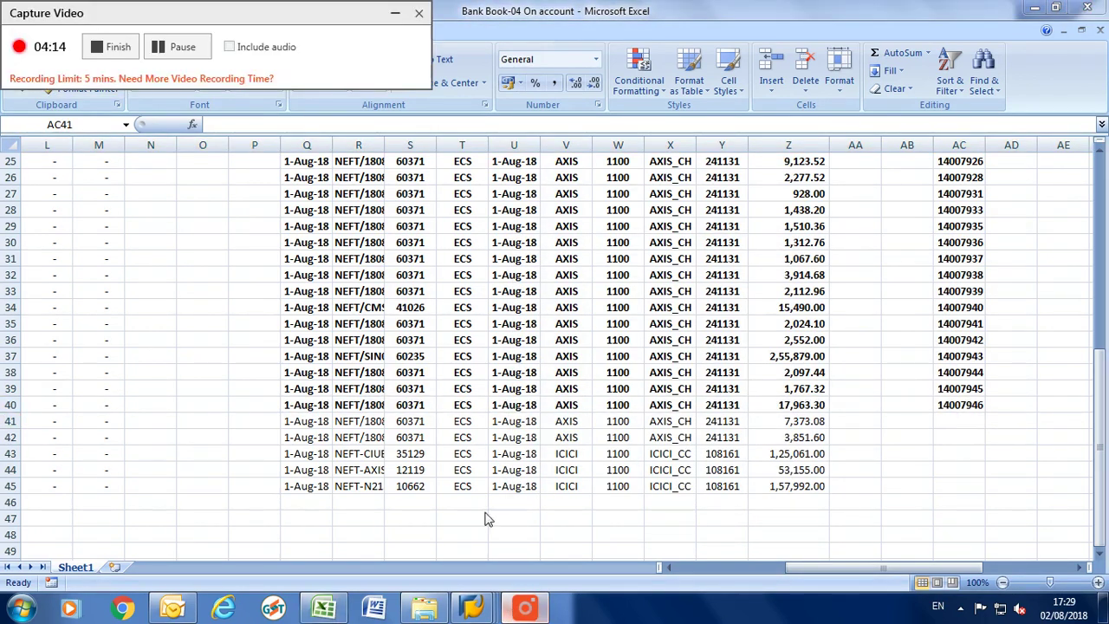